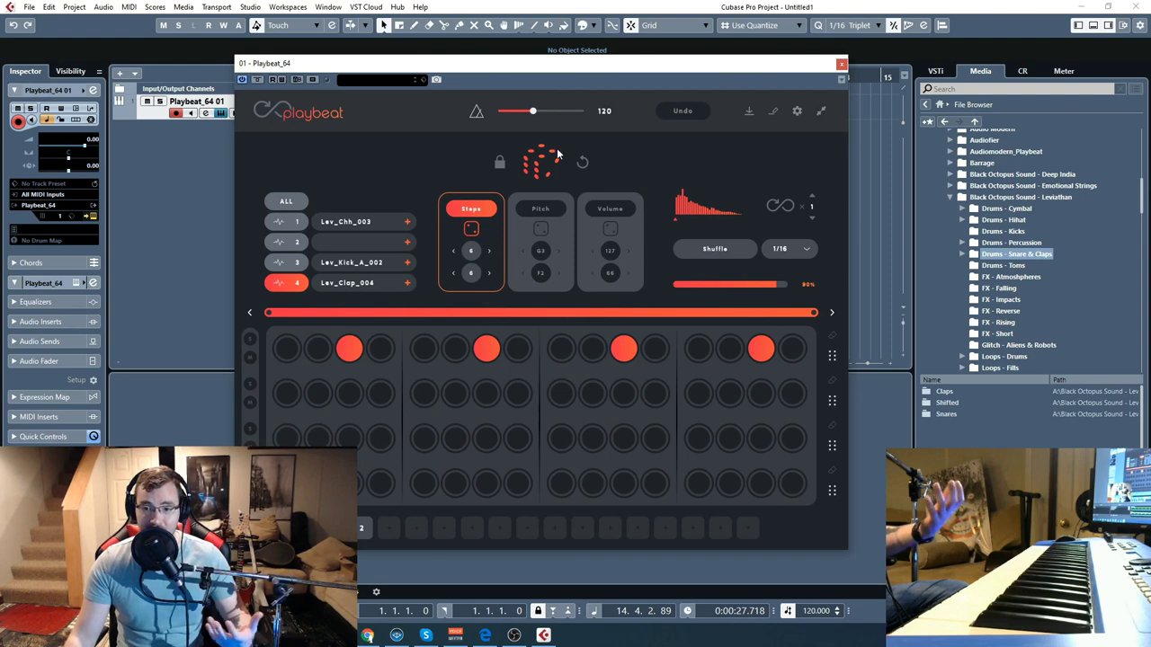
- Audition the Leviathan claps in the Drums - Snare & Claps folder and load Lev_Clap_006 into track 4
drag(530, 75, 552, 74)
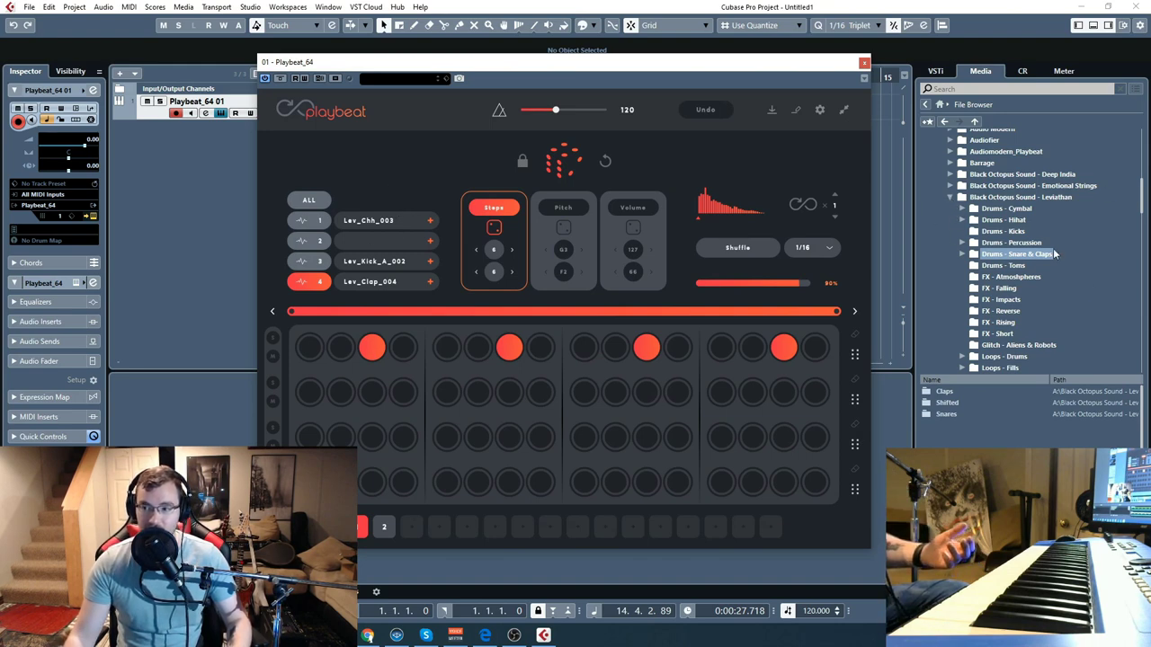
click(960, 255)
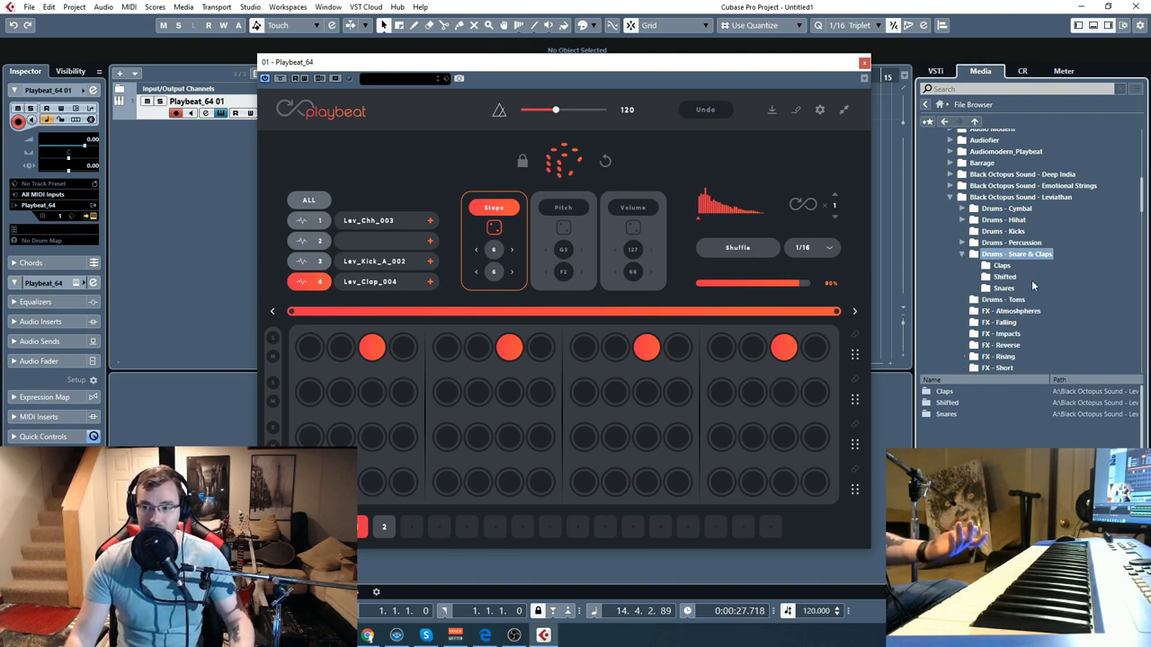
click(1003, 266)
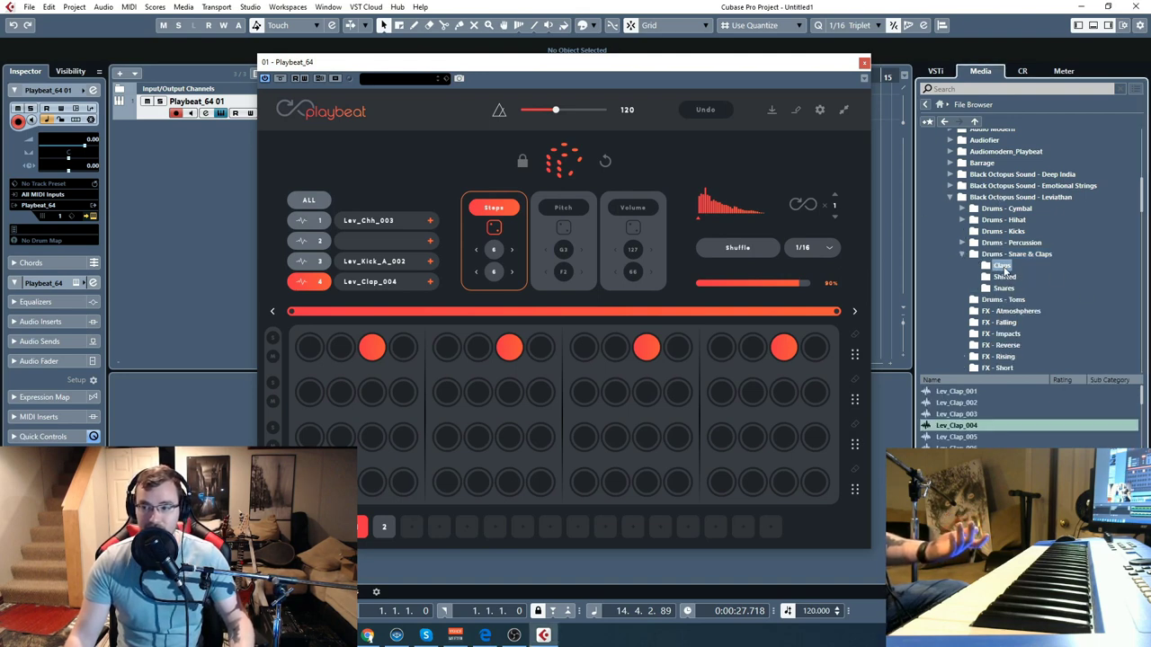
click(970, 440)
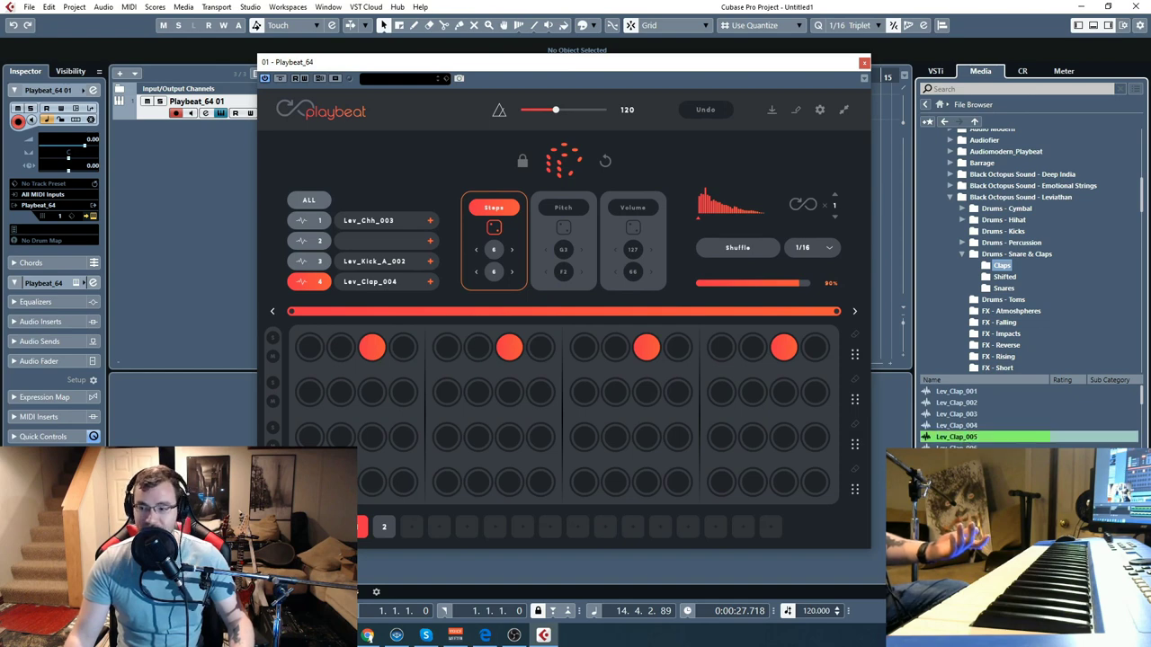
click(957, 447)
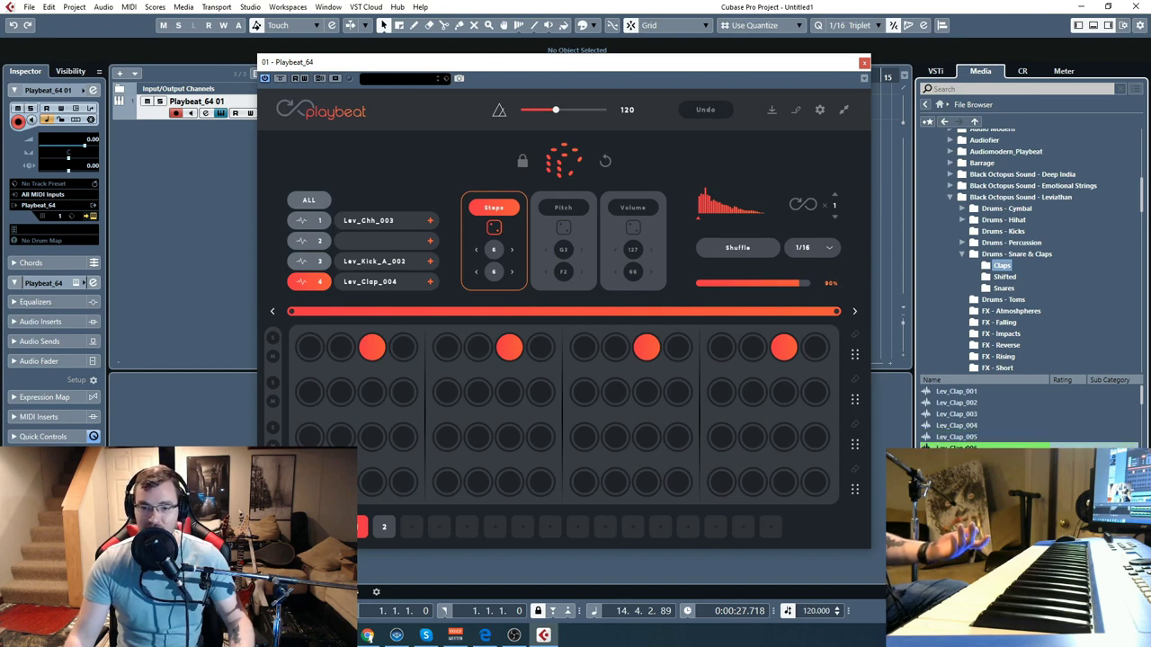
drag(957, 446, 374, 284)
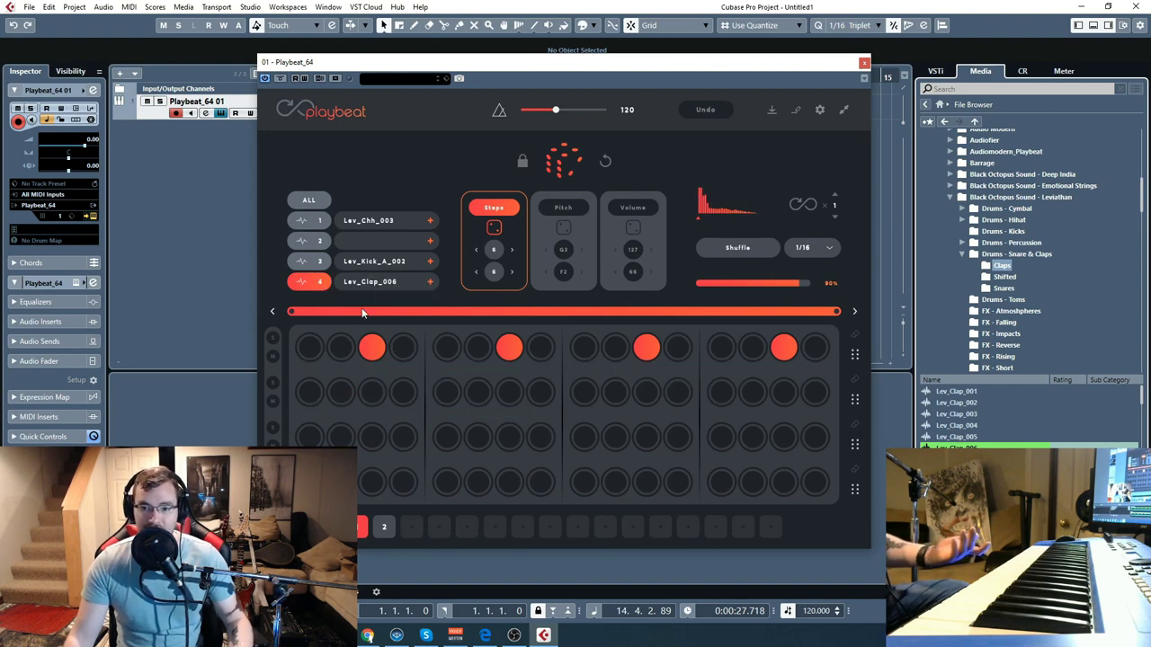
click(699, 221)
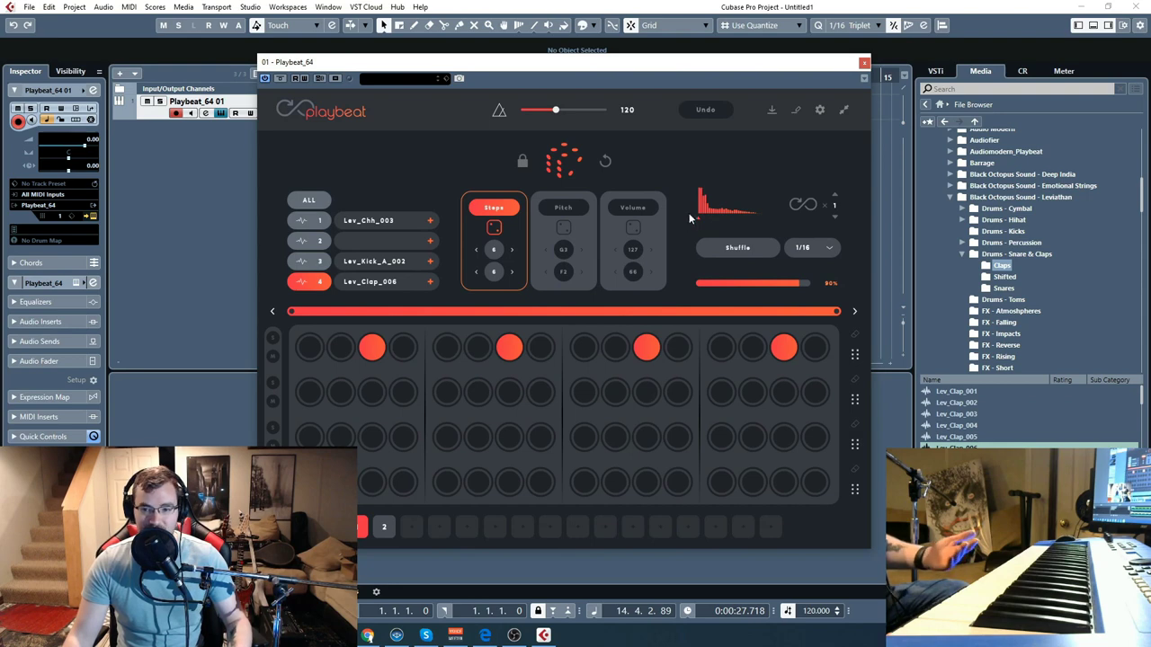
- Clear track 1's existing steps and place Lev_Chh_003 hits on steps 1, 5, 9 and 13
drag(370, 61, 348, 48)
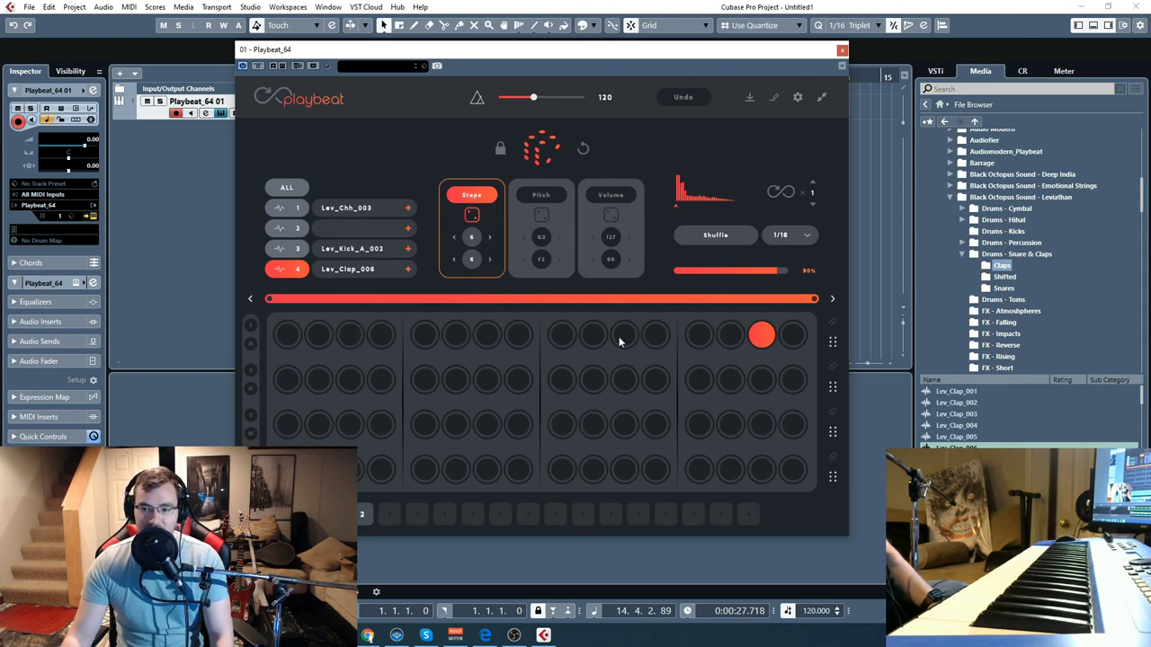
drag(555, 46, 611, 84)
drag(467, 94, 415, 79)
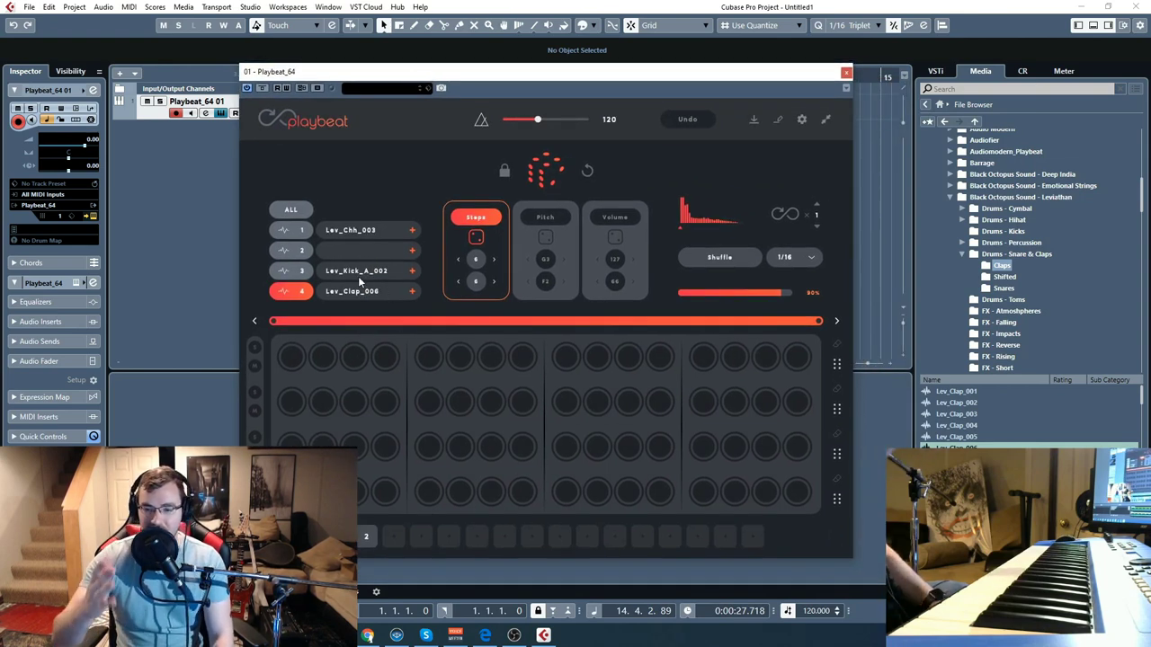
click(292, 358)
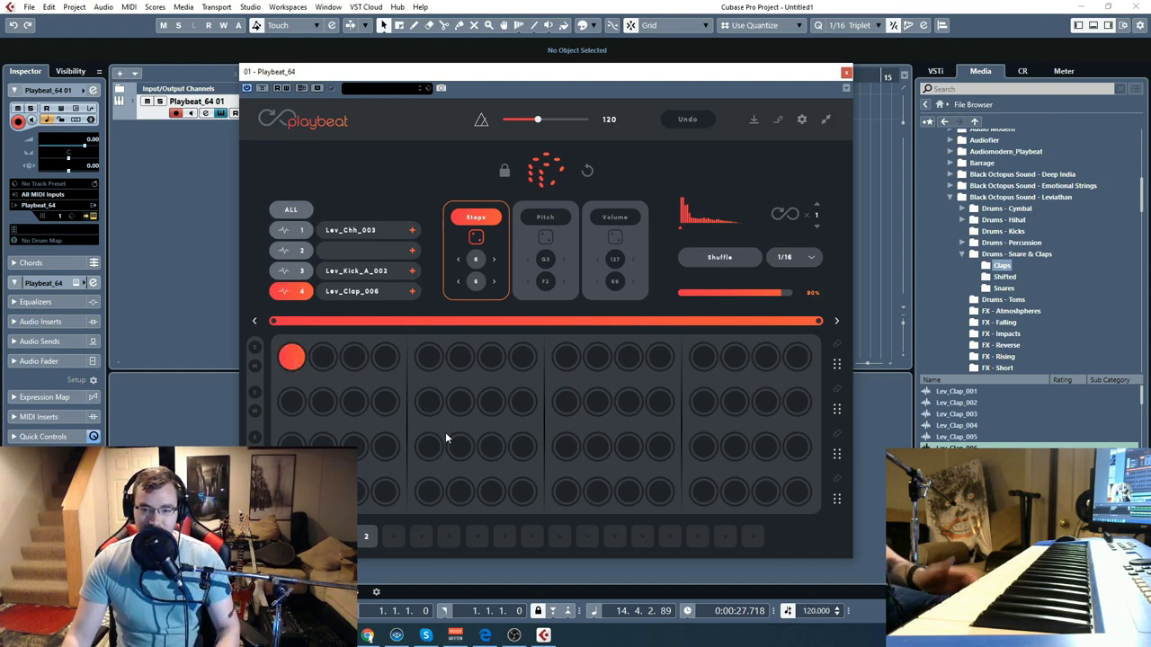
key(space)
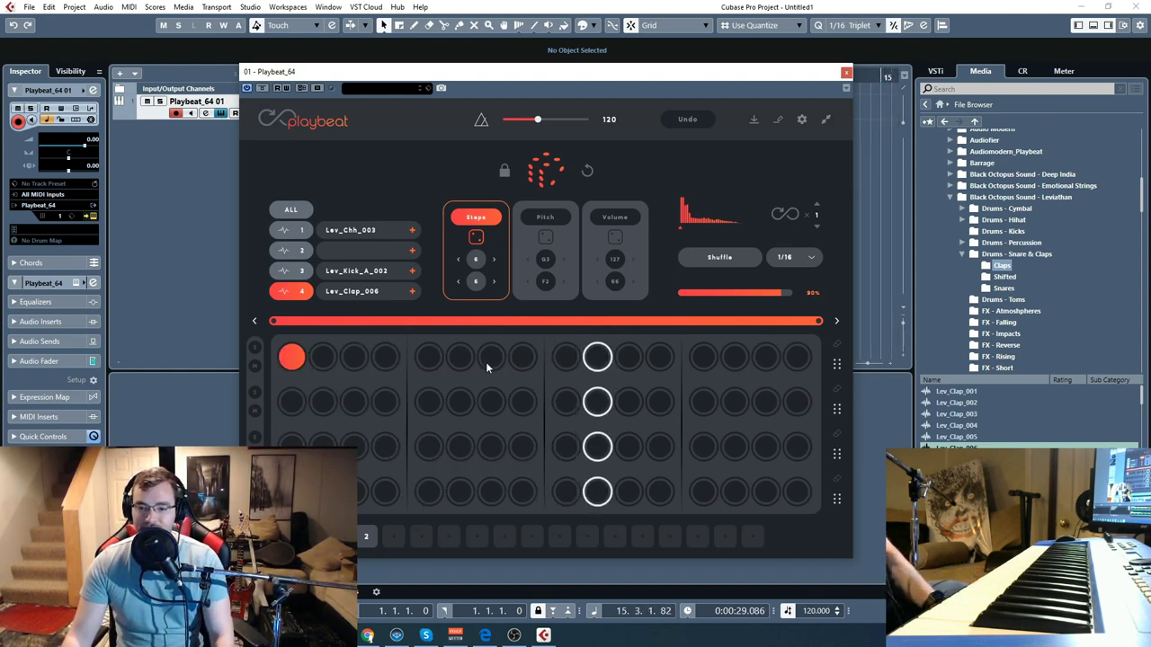
click(429, 358)
click(566, 358)
click(704, 358)
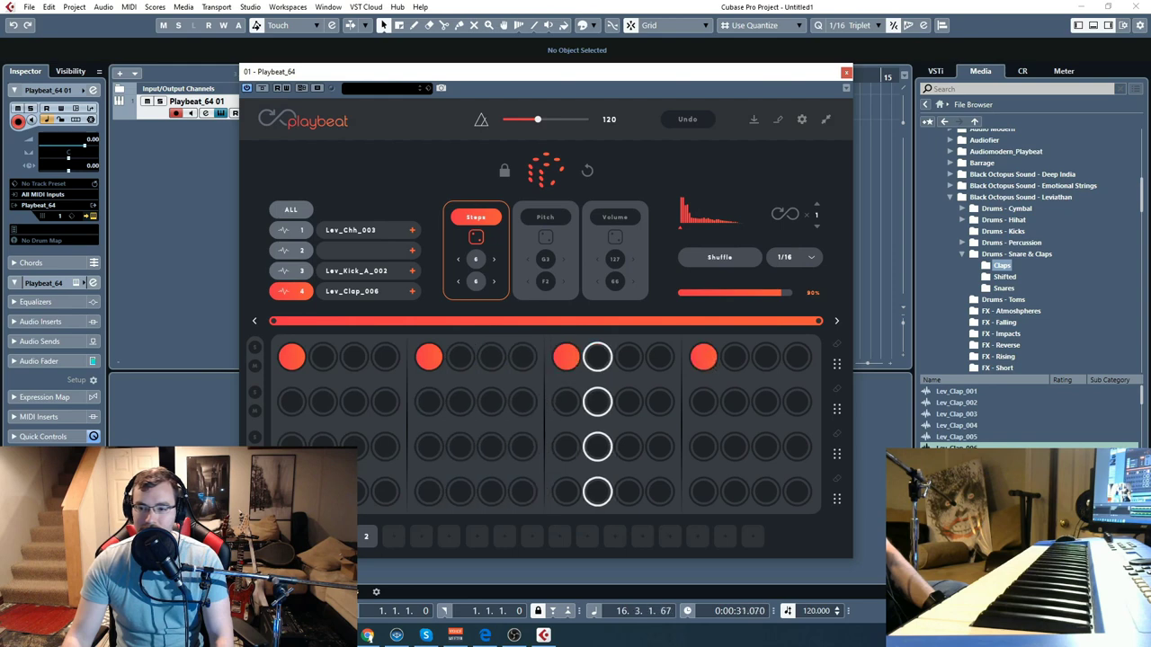
- Place Lev_Clap_006 hits on steps 3 and 11 and Lev_Kick_A_002 hits on steps 1, 5, 9 and 13 during playback
click(364, 495)
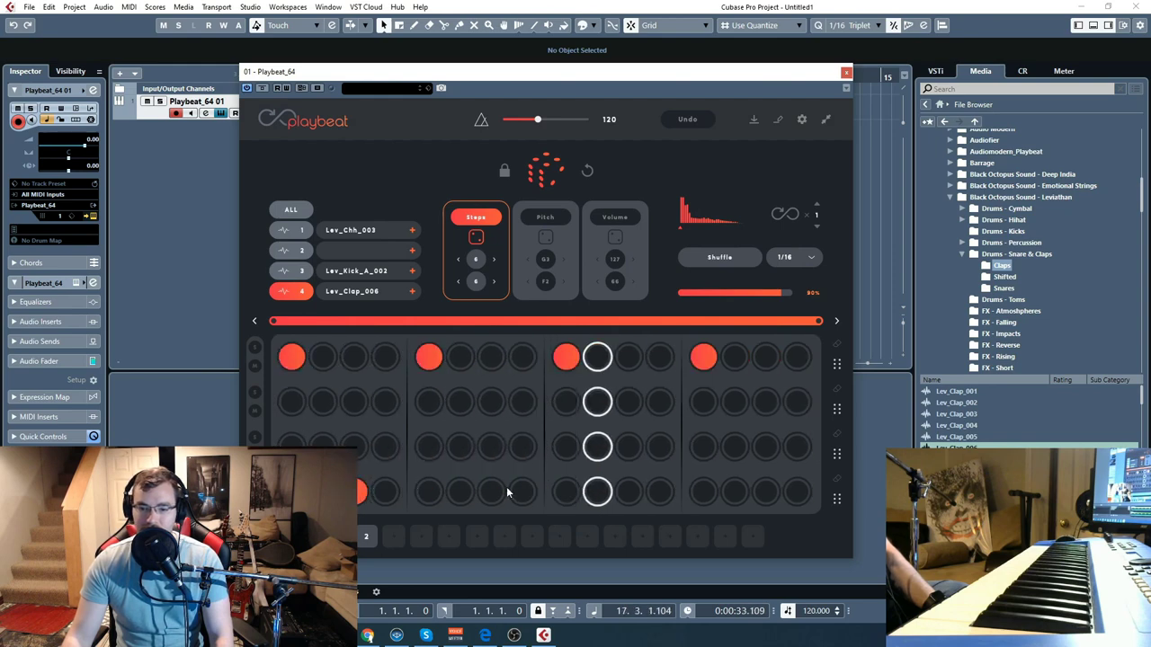
click(629, 492)
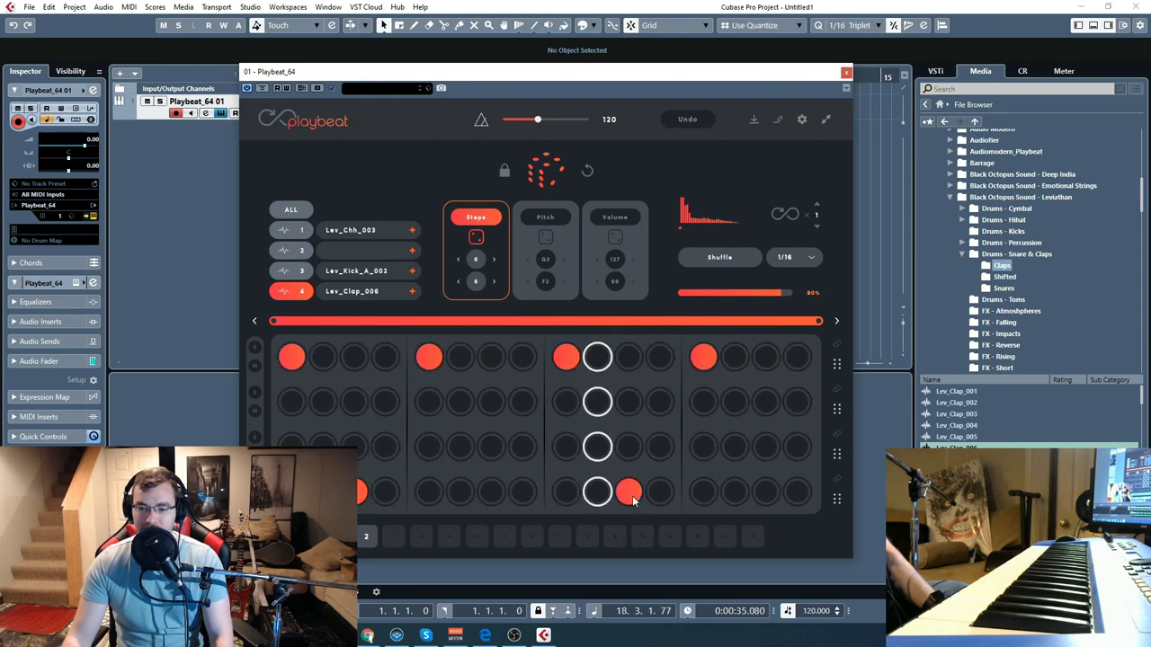
click(284, 446)
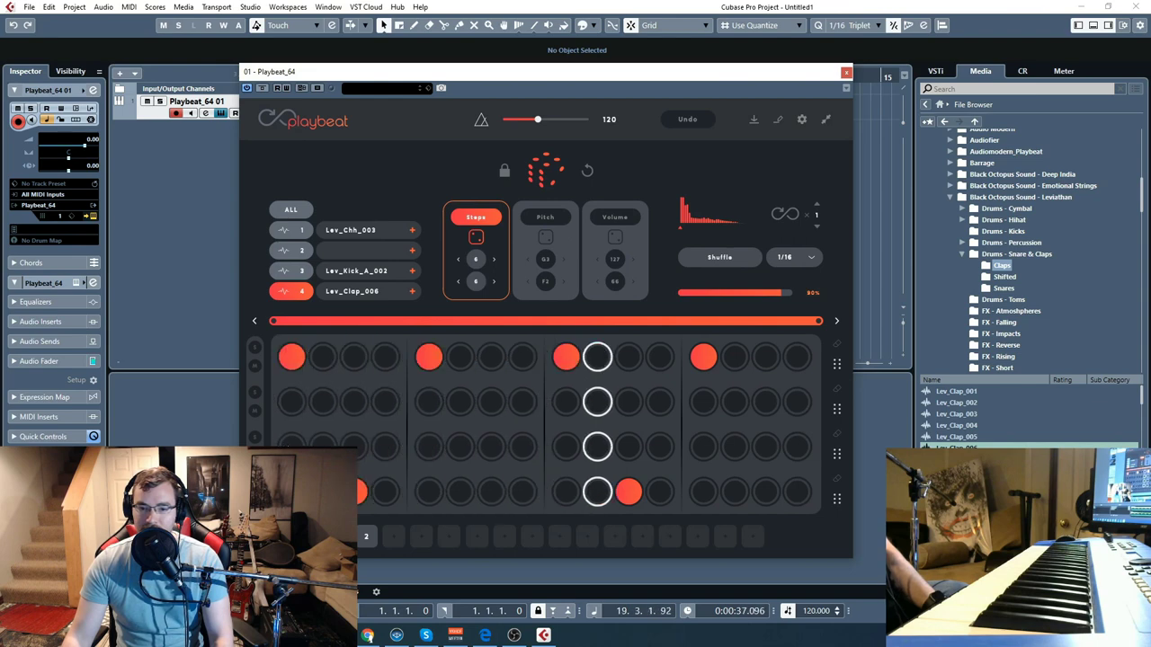
click(434, 447)
click(701, 447)
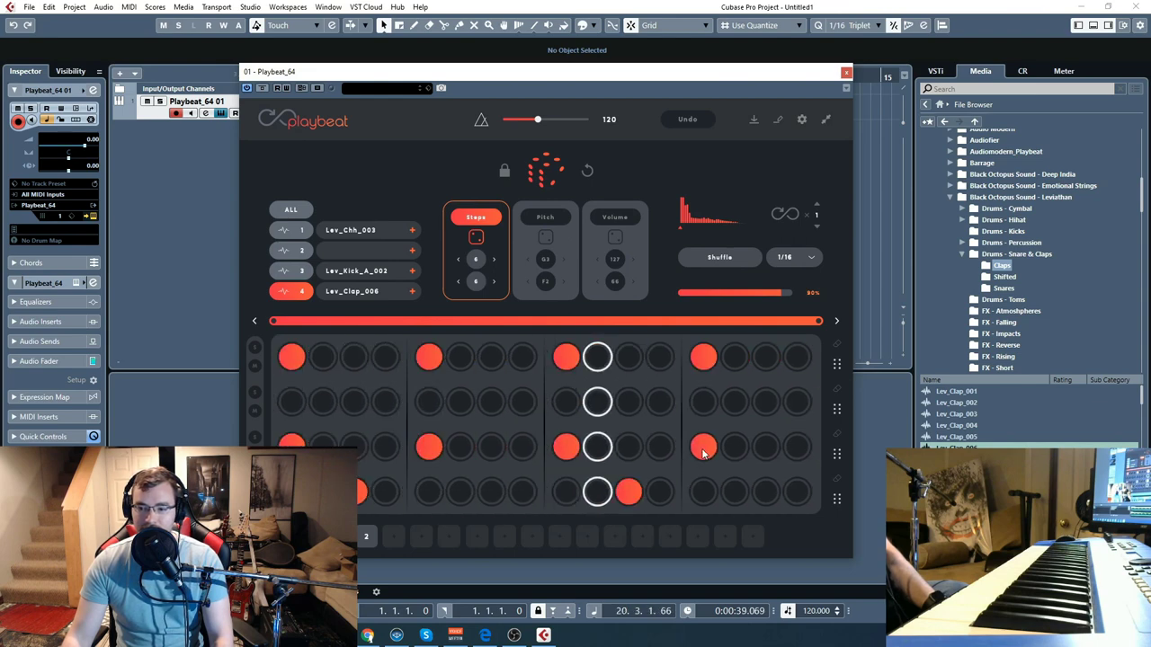
click(567, 447)
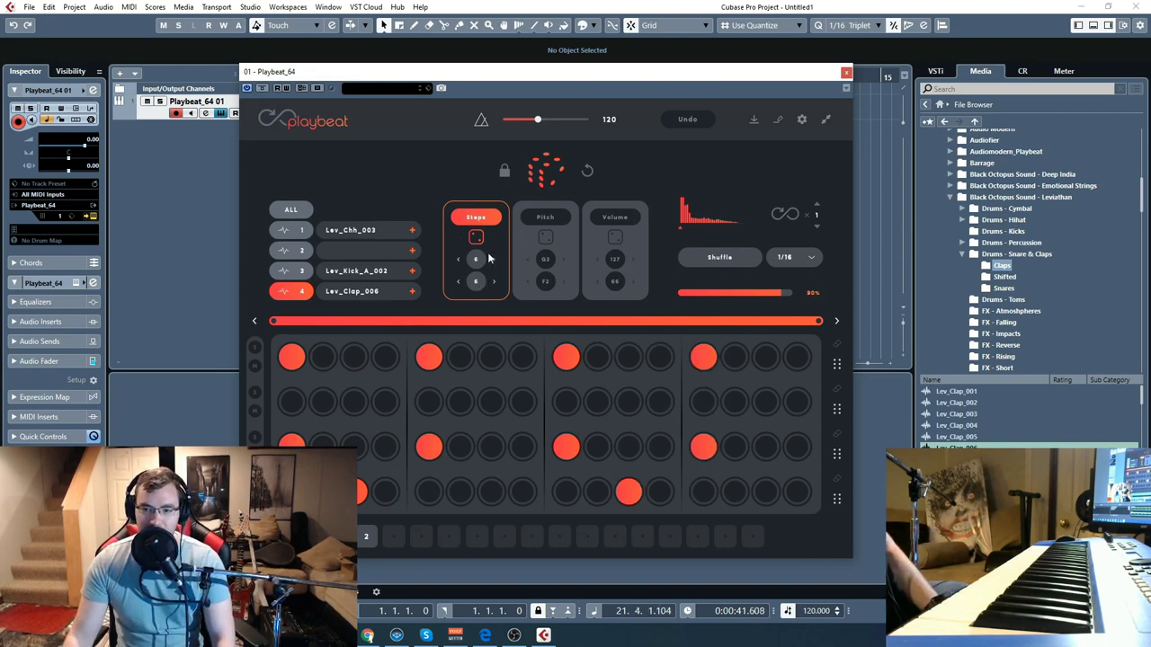
- Randomize all tracks at once and try the infinite randomization mode during playback, switching it off again
click(288, 211)
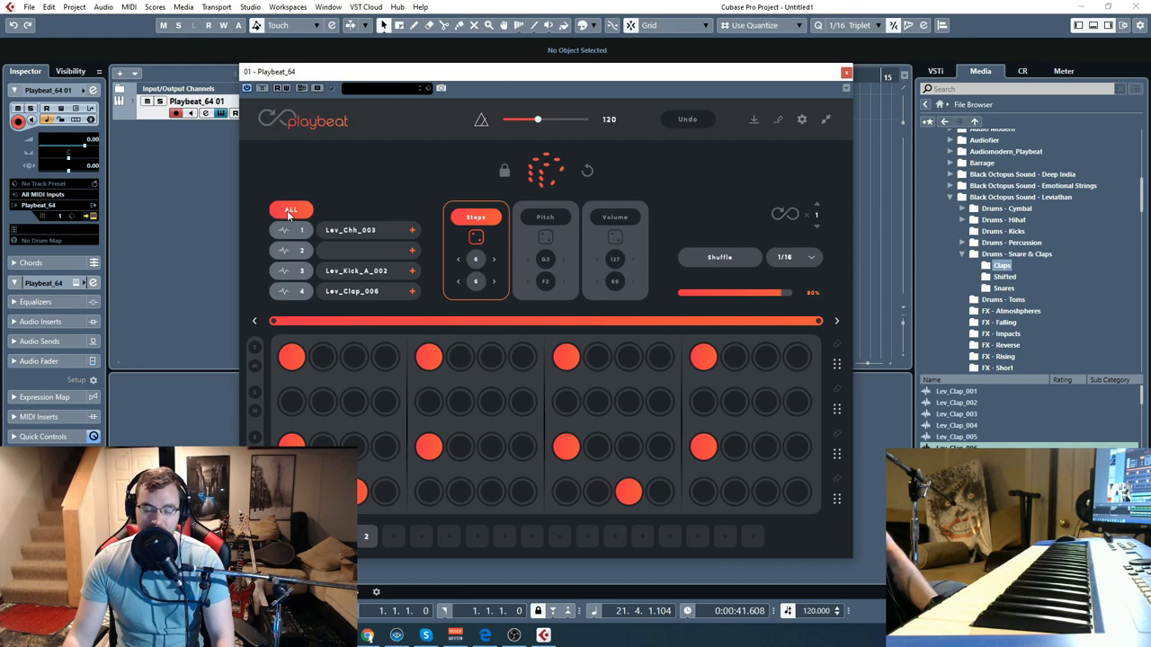
click(551, 177)
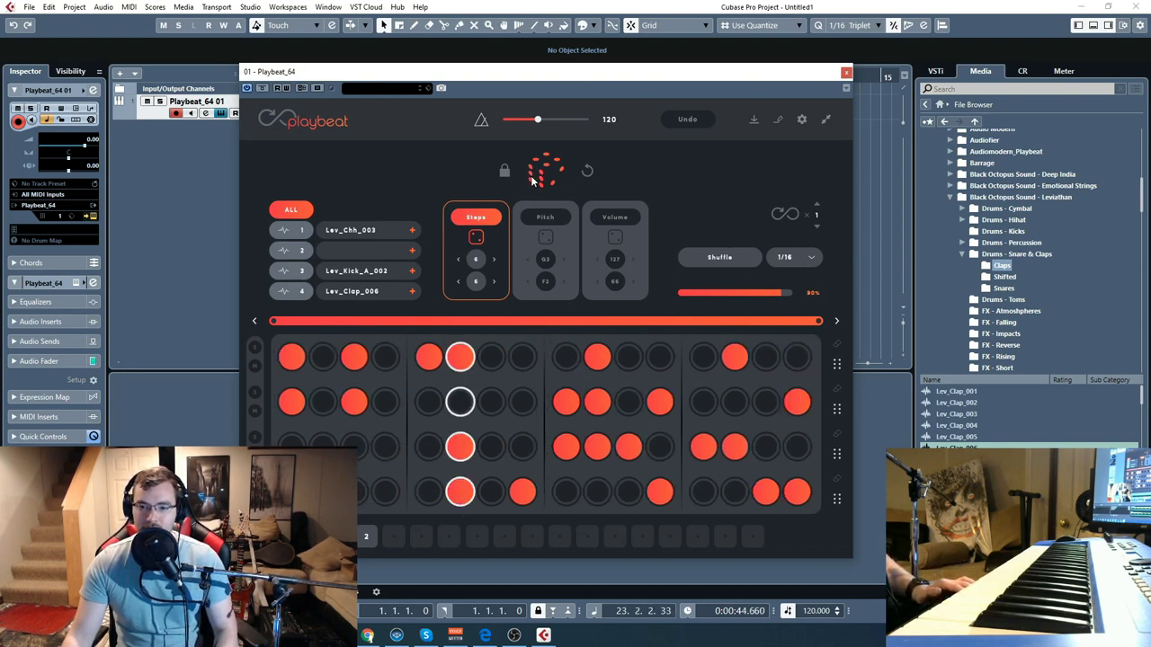
click(784, 214)
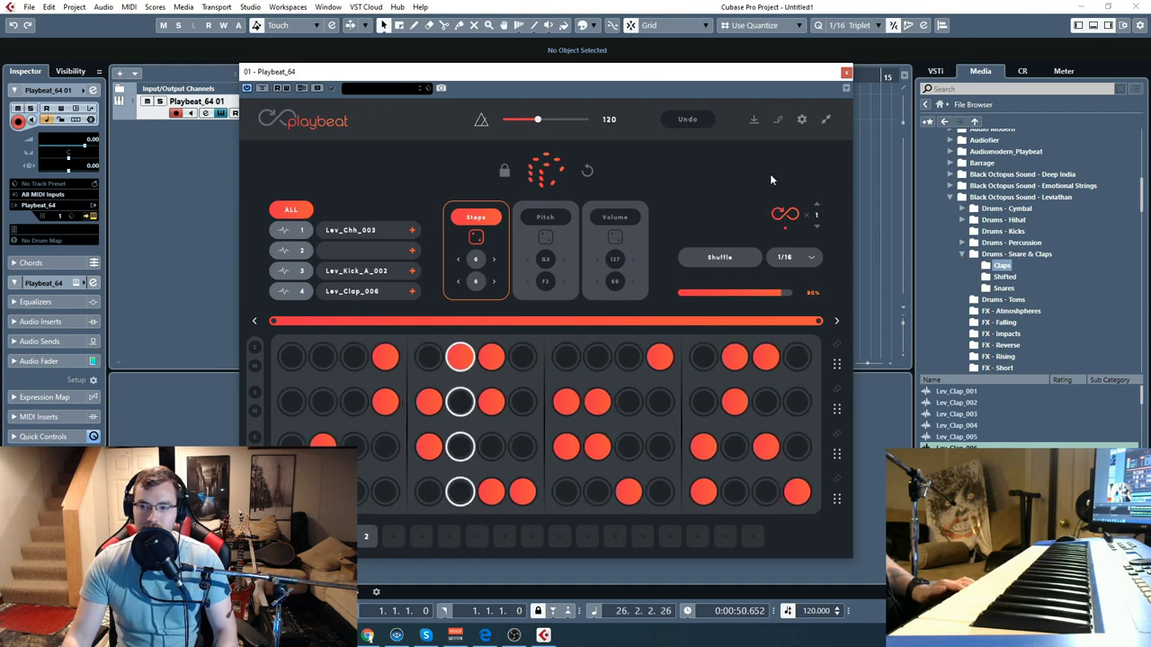
click(784, 215)
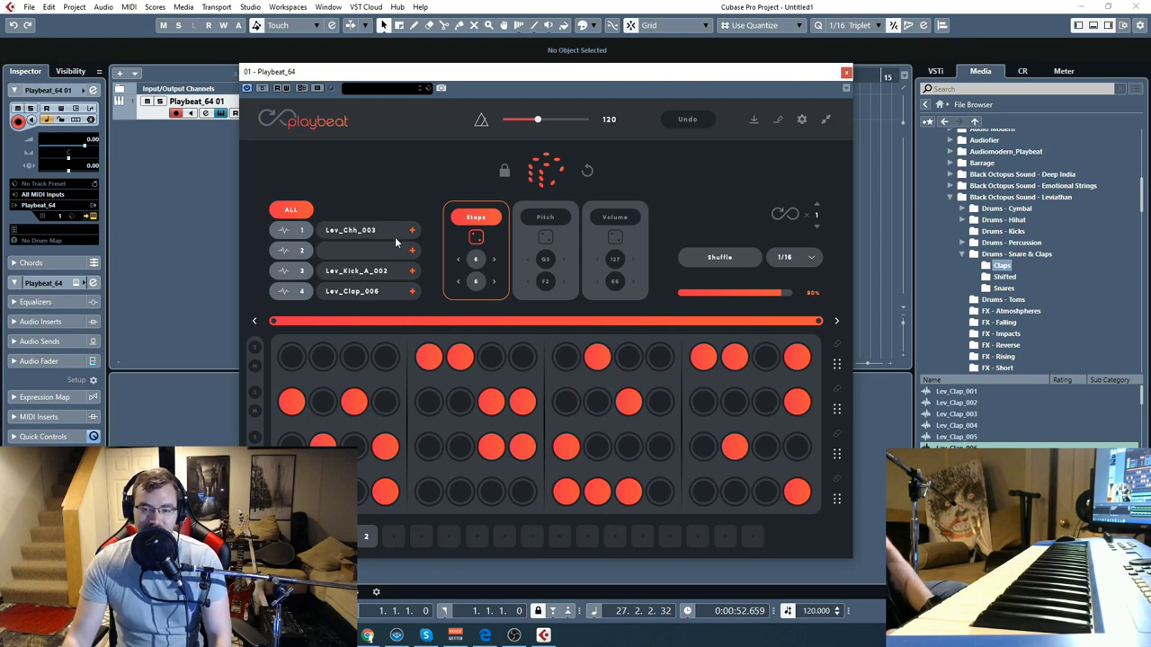
- Randomize the steps of only the Lev_Chh_003 track twice and of the Lev_Kick_A_002 track, listening to the pattern
click(292, 233)
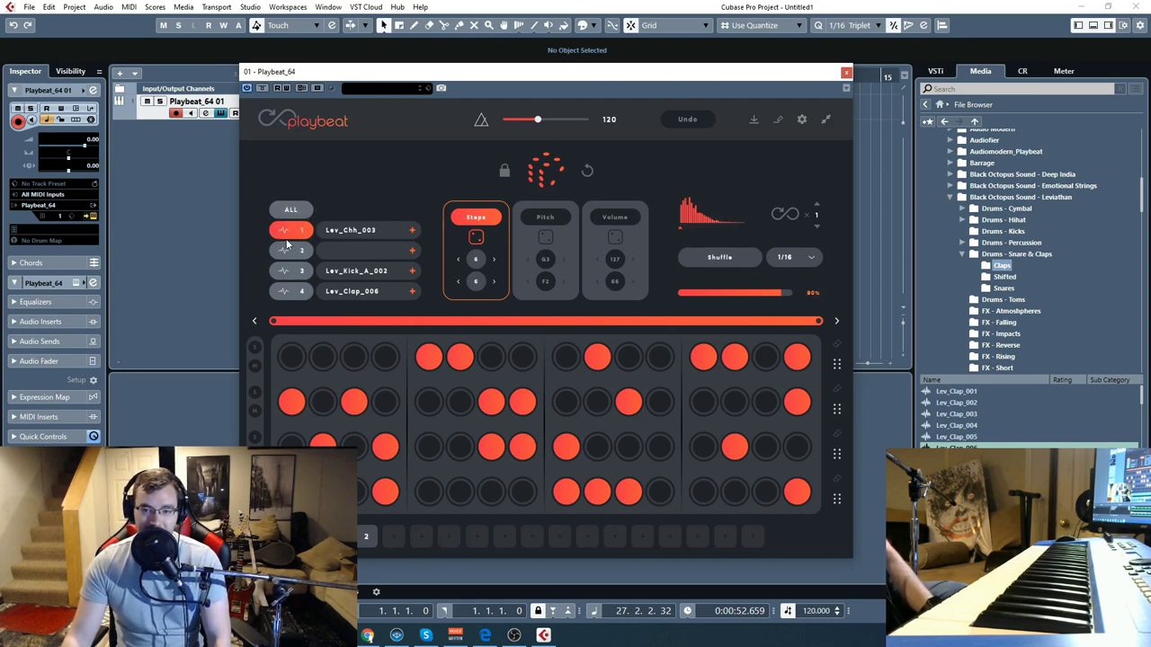
click(550, 176)
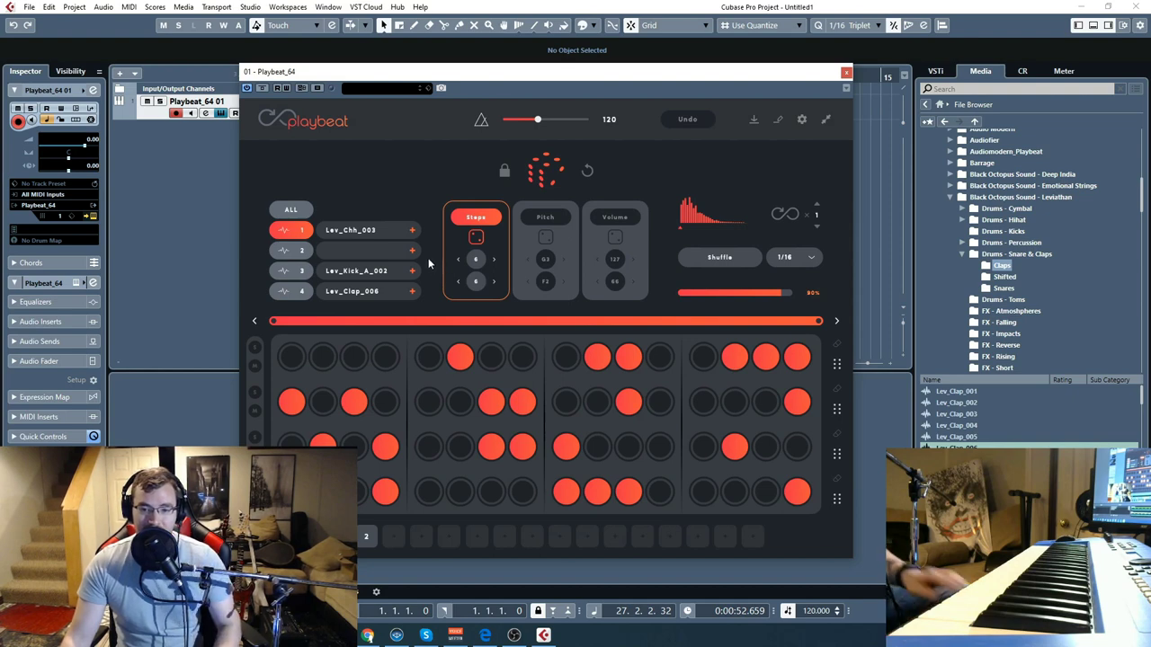
key(space)
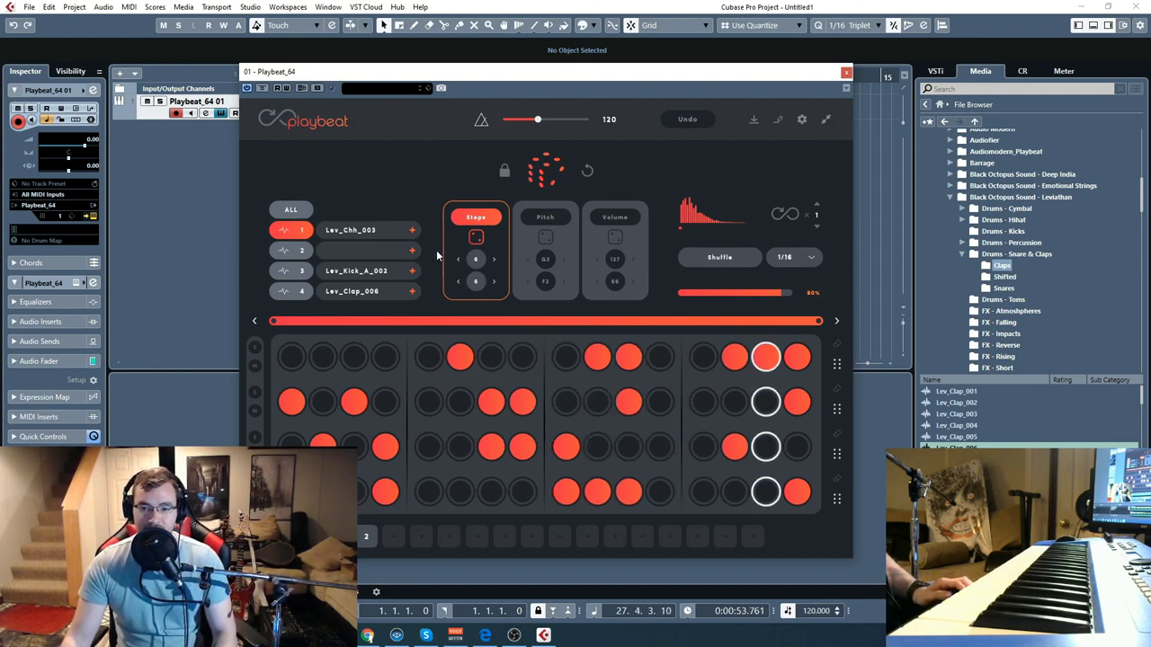
click(546, 174)
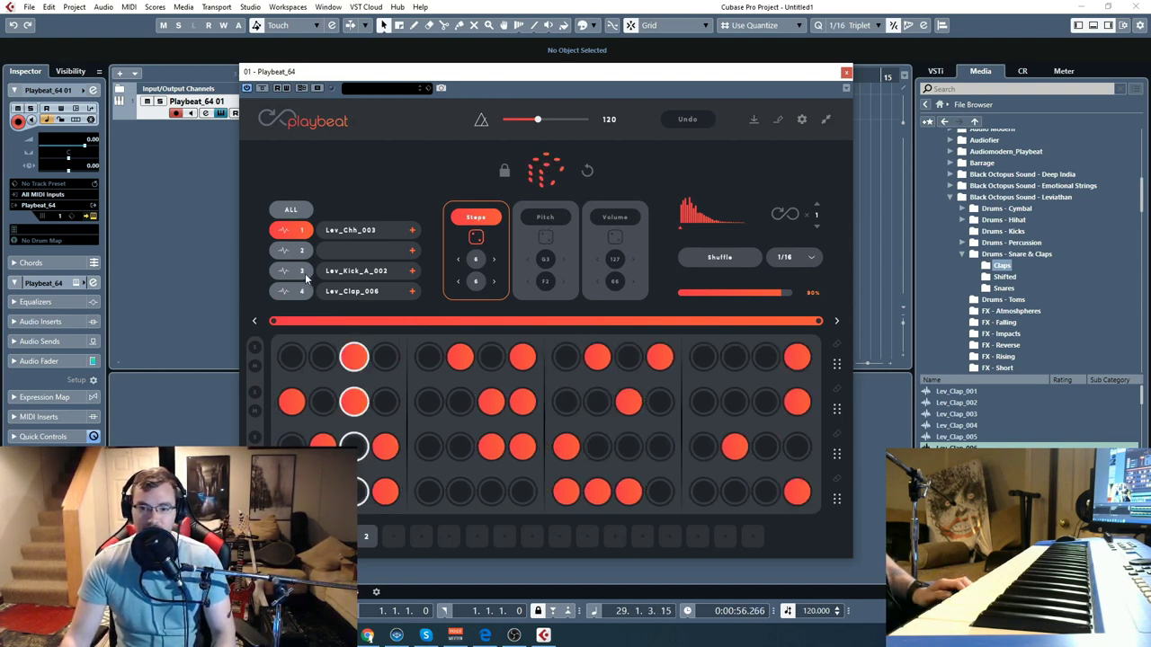
click(546, 175)
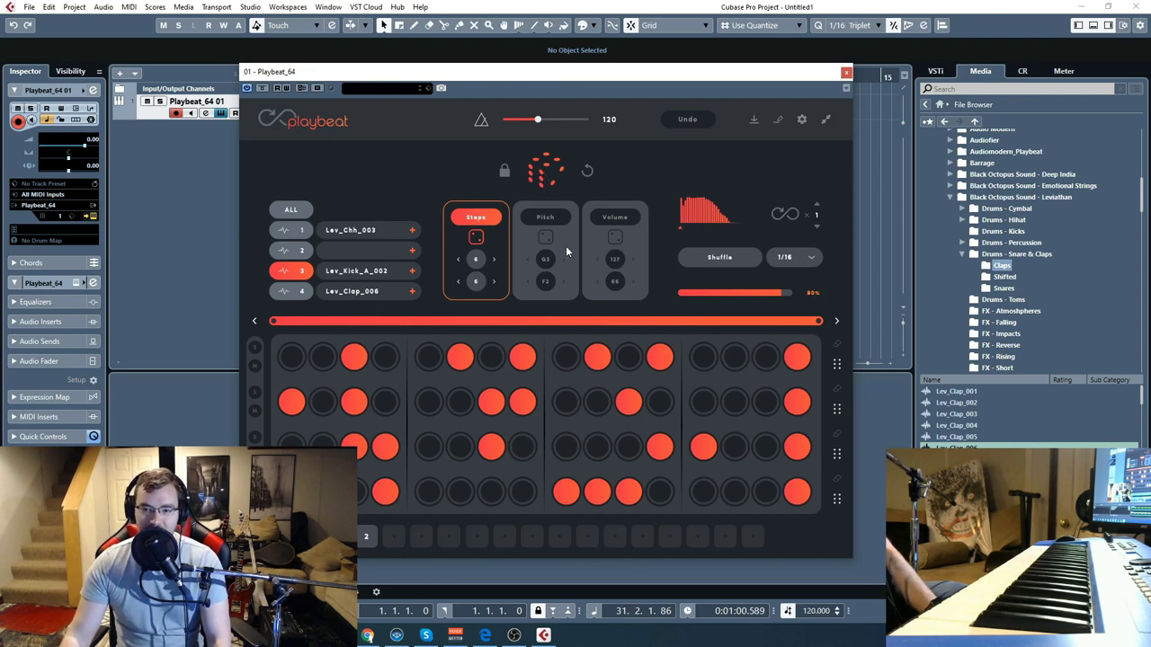
- Show the per-step pitches and randomize the Lev_Kick_A_002 track on its own
click(557, 223)
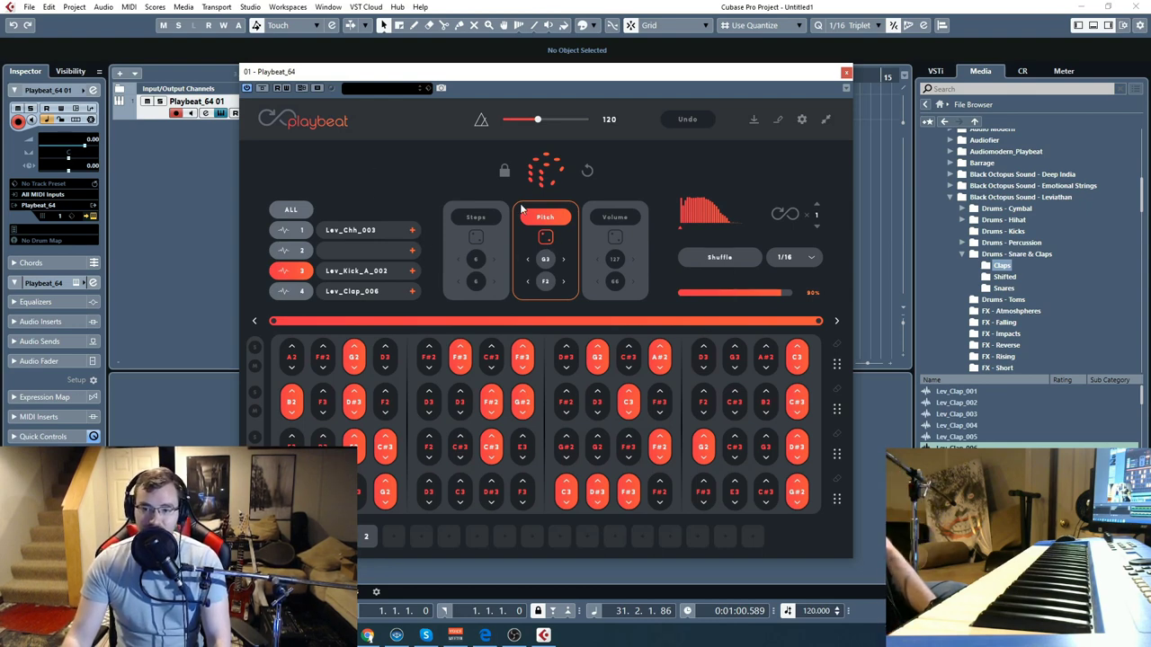
click(547, 178)
click(547, 179)
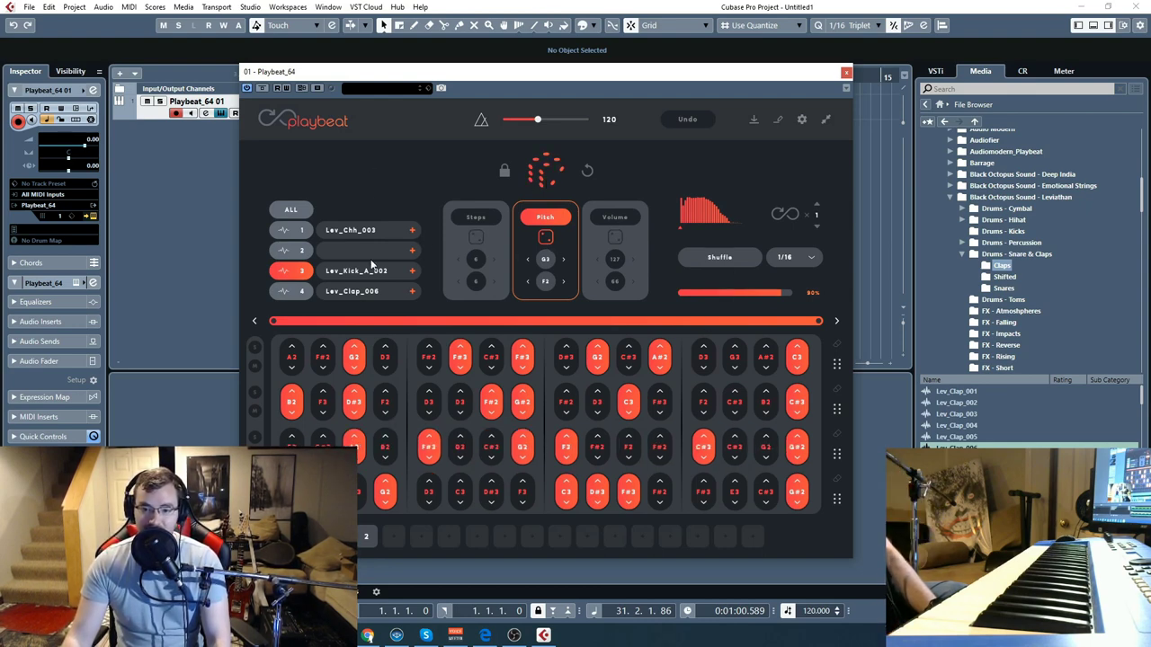
- Randomize all tracks with the pitches shown during playback, and audition the hi-hat and kick samples
click(296, 212)
click(529, 184)
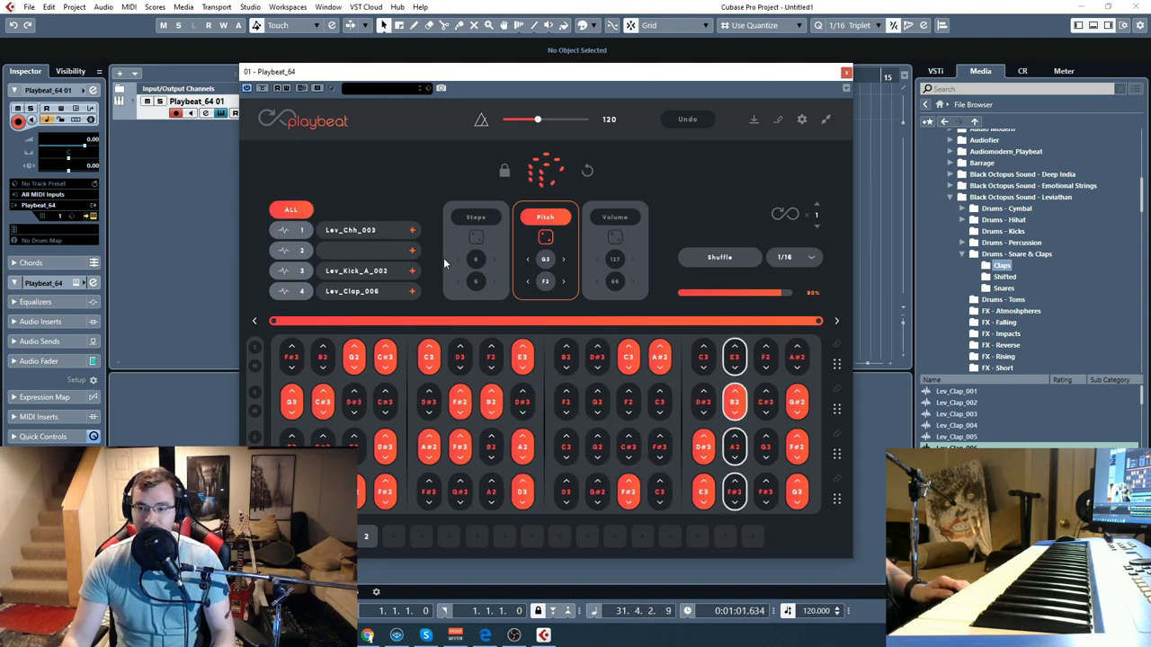
click(543, 173)
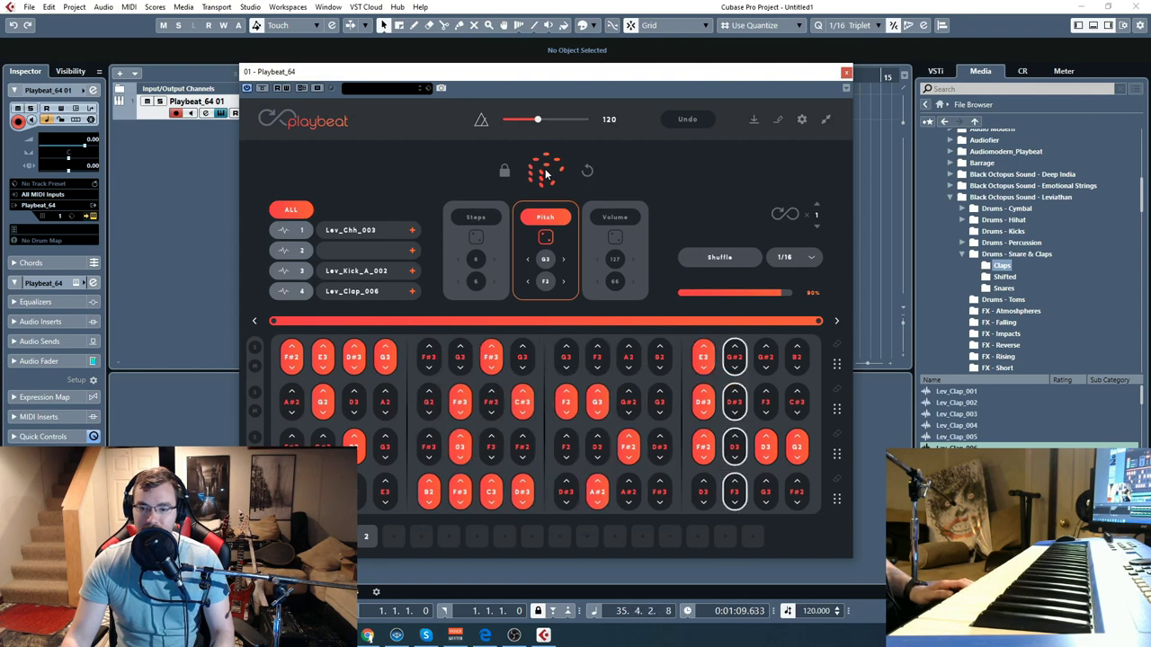
click(347, 232)
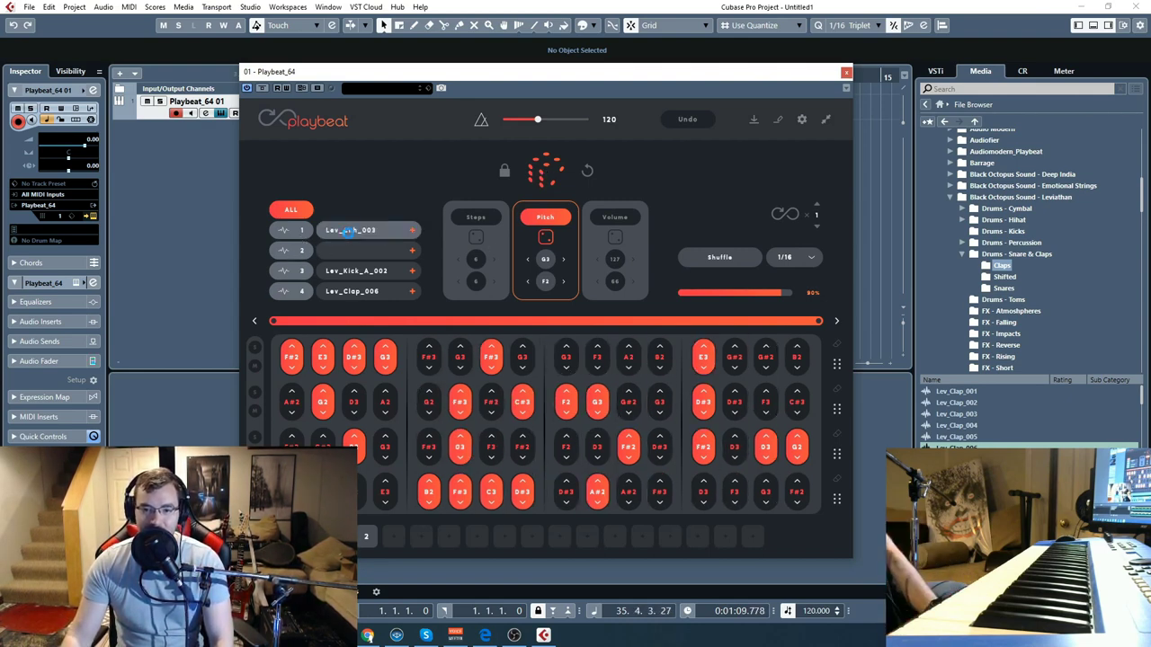
click(358, 273)
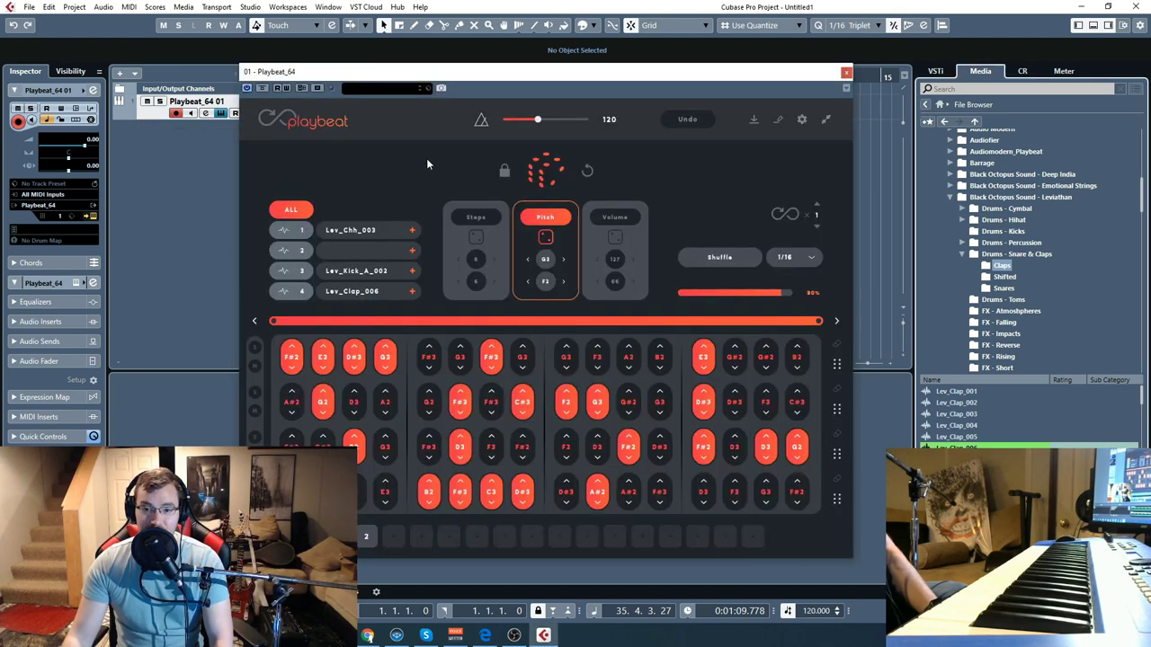
- Randomize all tracks with the per-step volumes shown, and solo the Lev_Chh_003 track during playback
click(579, 216)
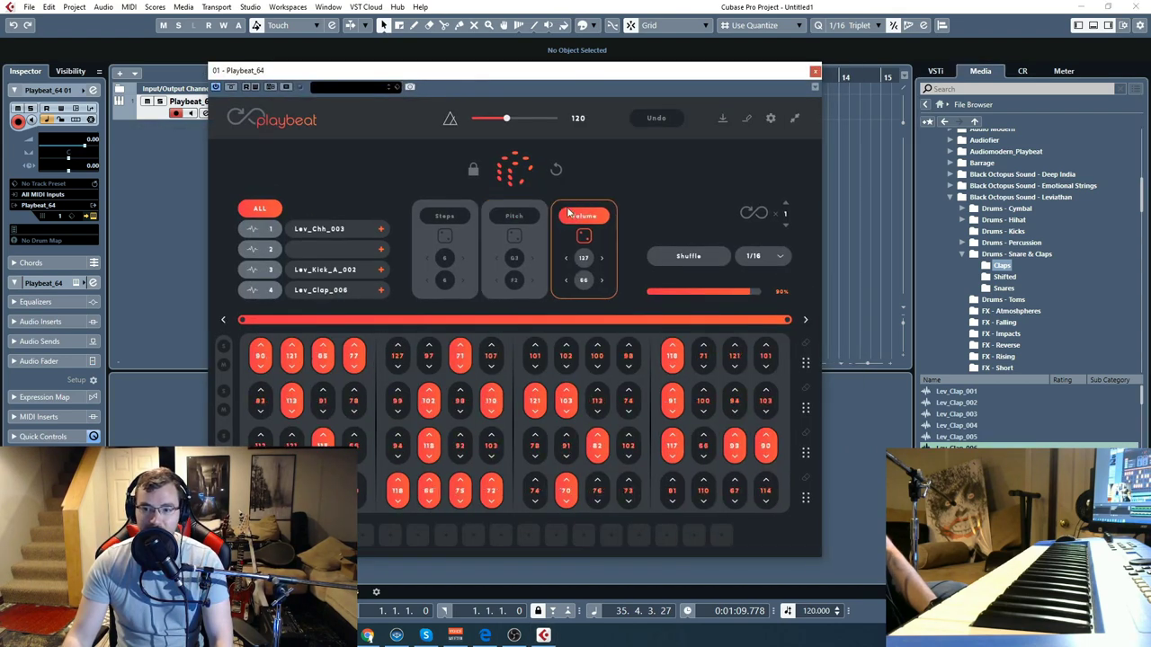
click(508, 173)
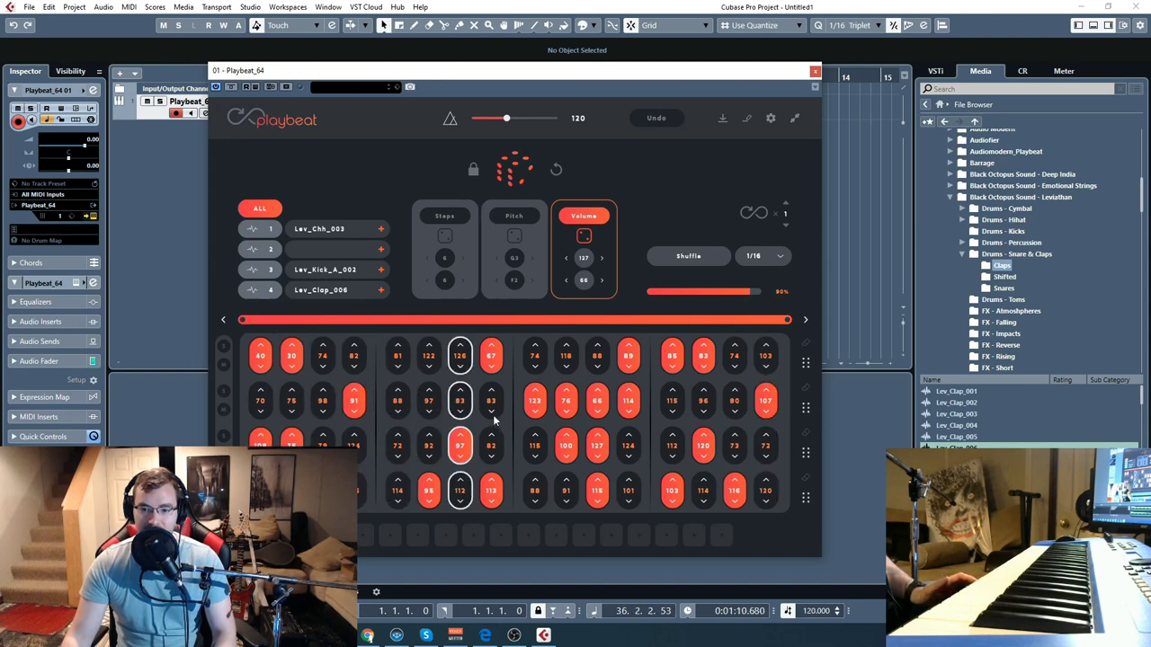
click(223, 347)
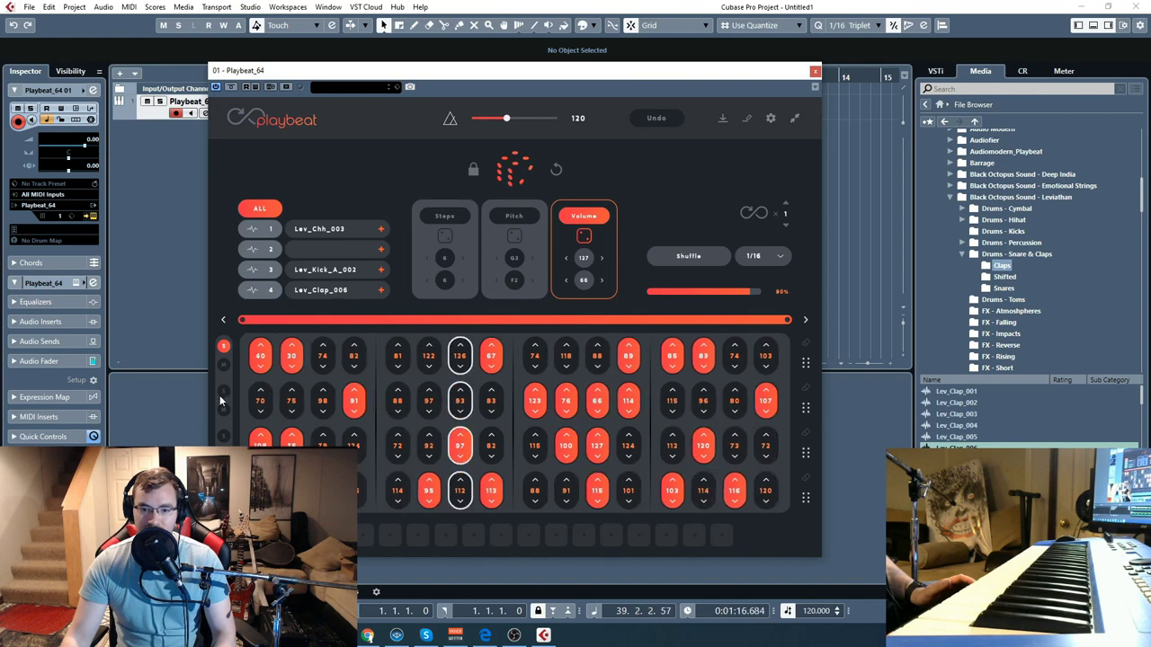
- Solo the Lev_Kick_A_002 track alongside the hi-hat and randomize only the kick's pitches during playback
click(223, 391)
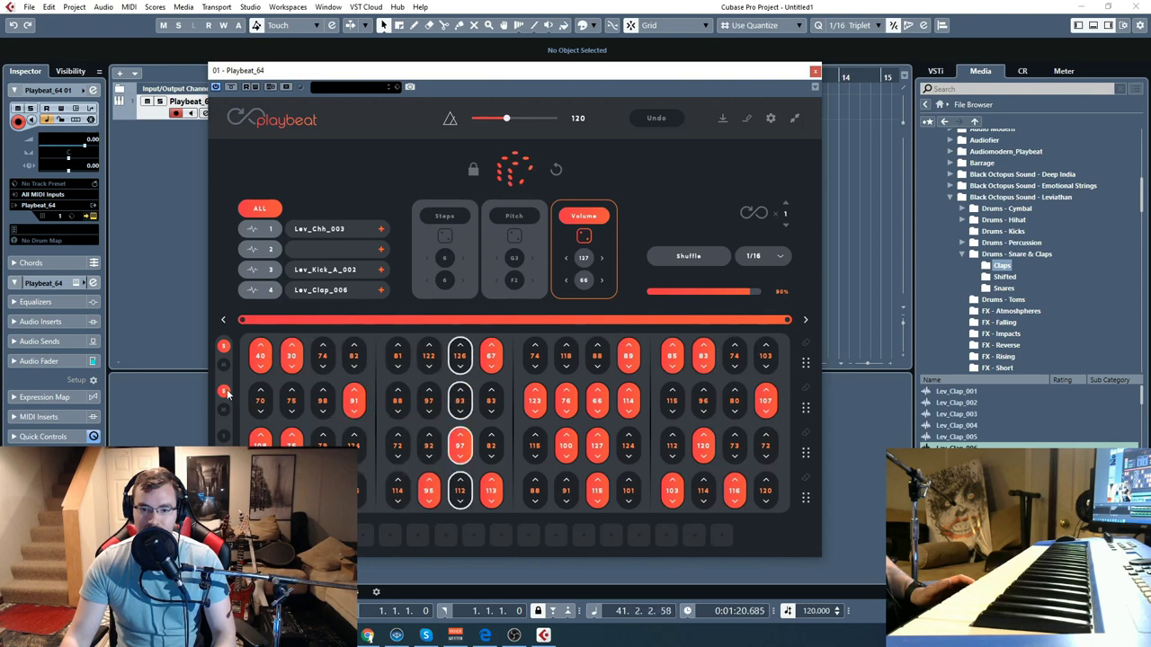
click(224, 437)
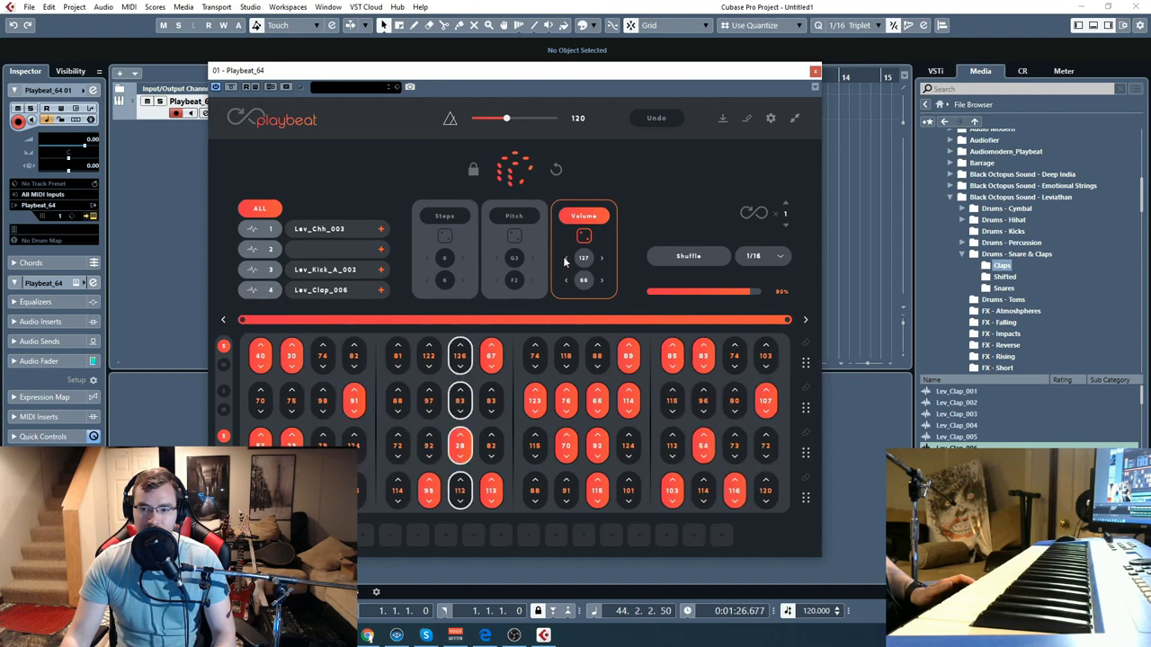
click(534, 239)
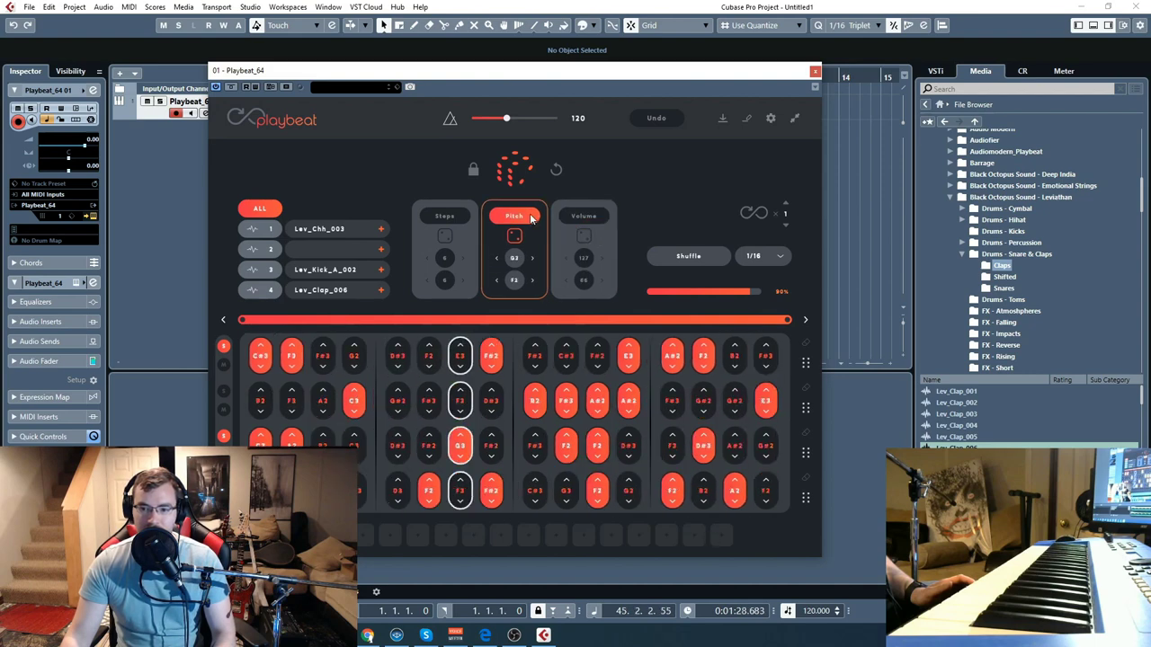
click(259, 269)
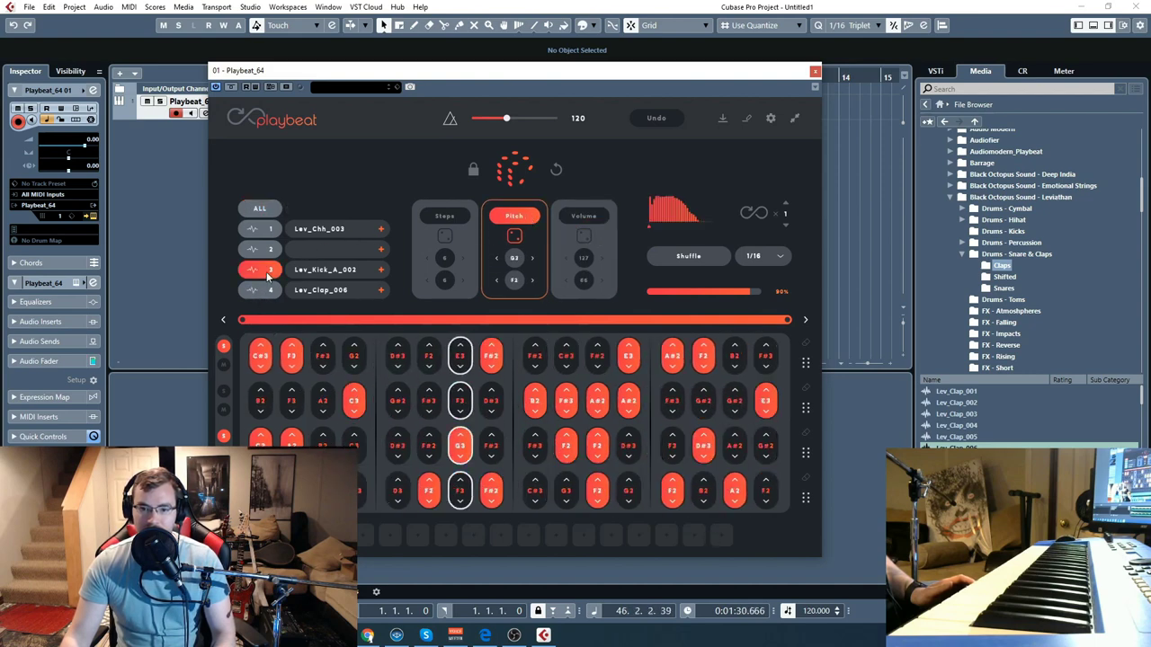
click(514, 236)
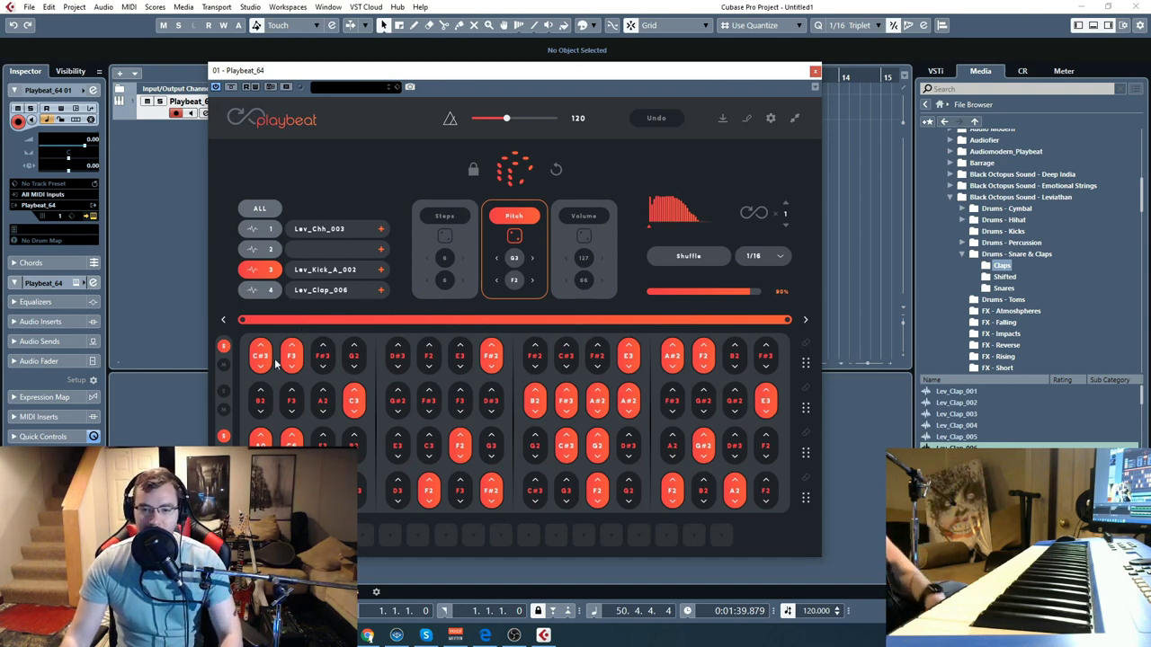
- Randomize the patterns of all tracks at once with no track soloed
click(261, 208)
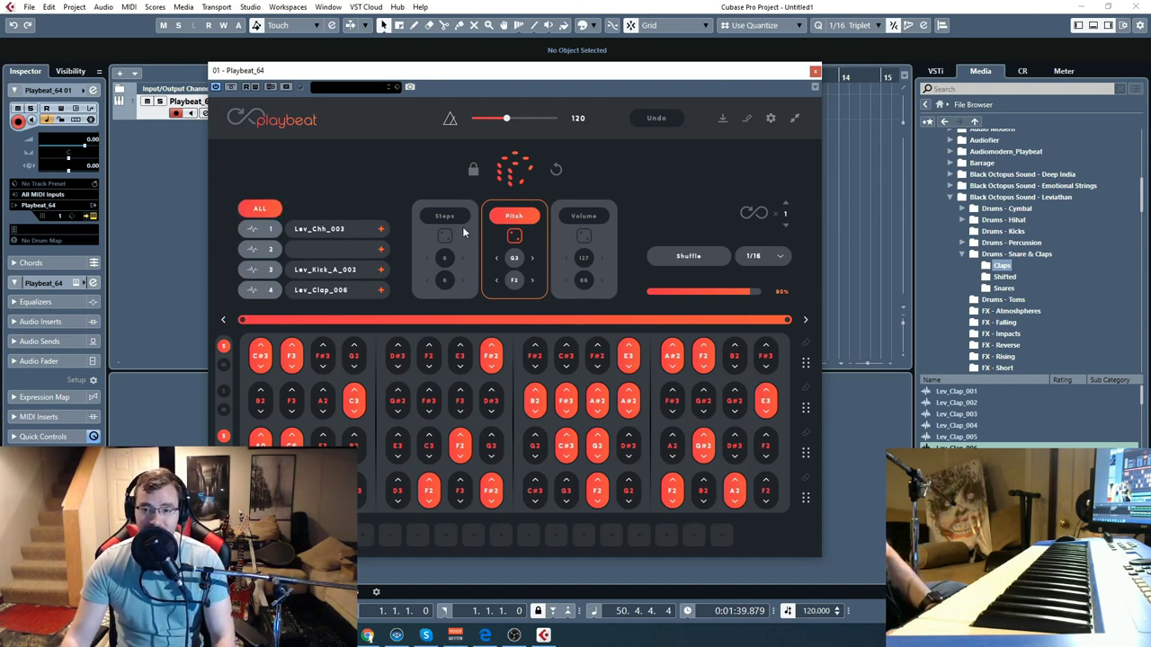
click(520, 171)
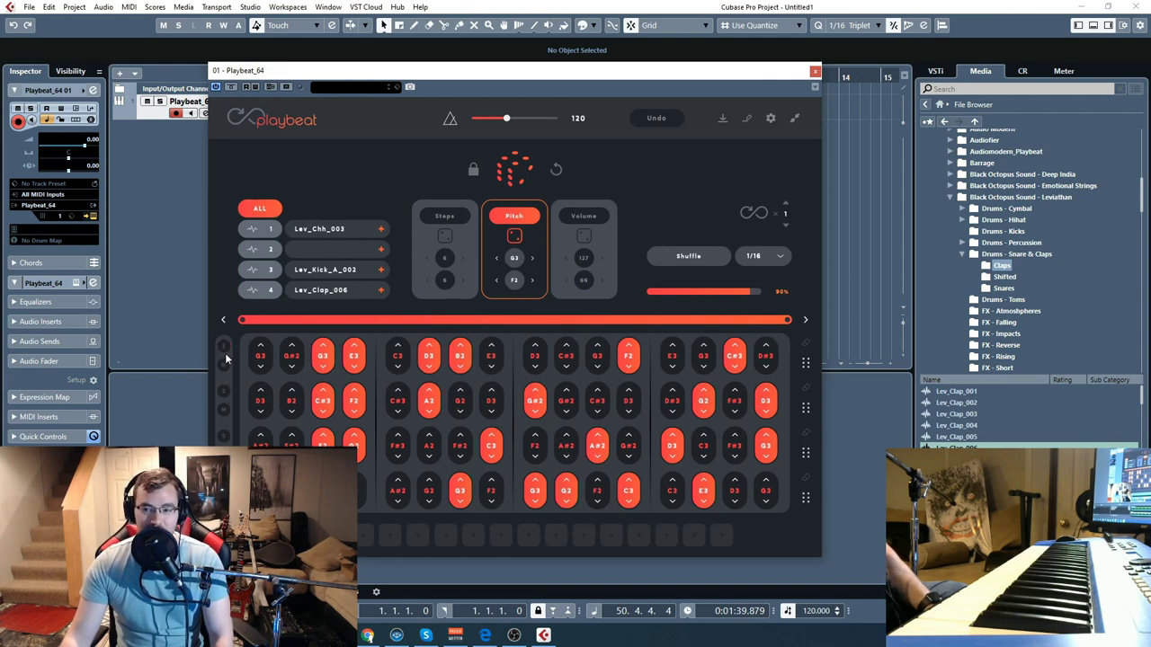
- Try the pattern at the 1/64 and 1/4T rates during playback, and return the rate to 1/16
click(777, 258)
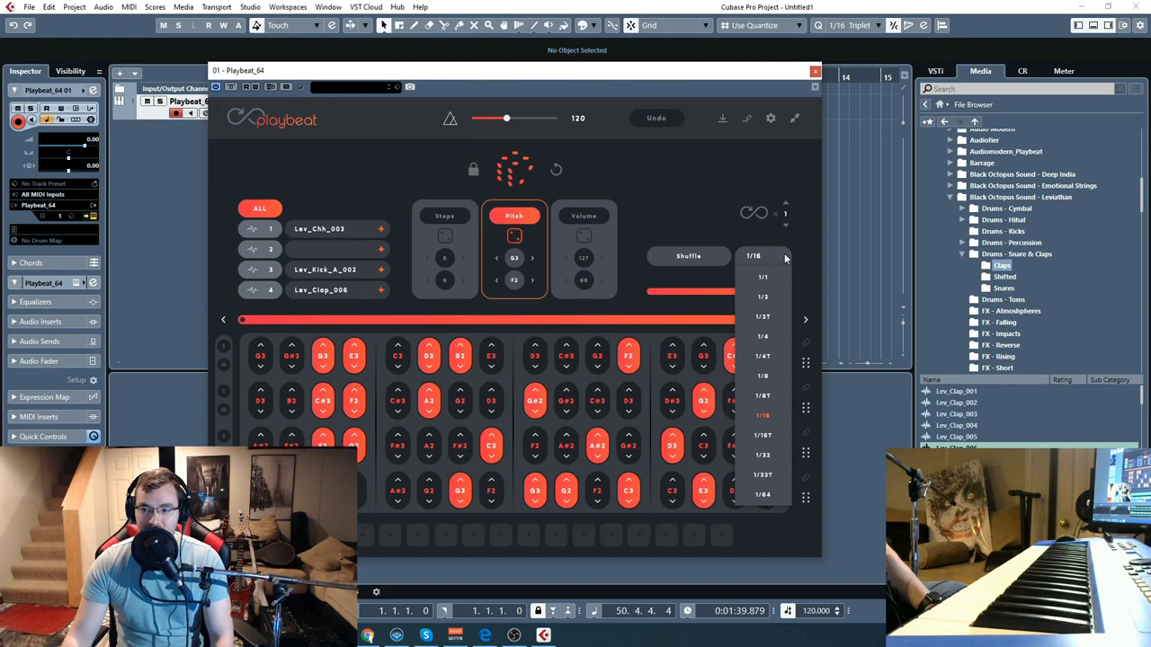
click(763, 495)
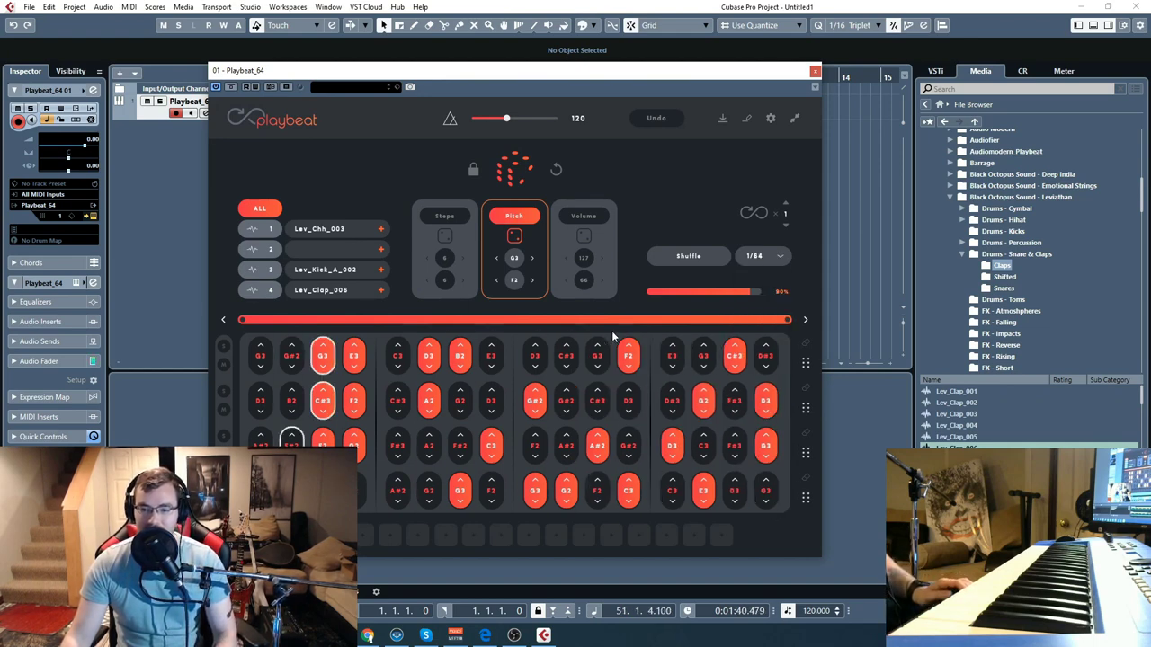
click(759, 256)
click(765, 358)
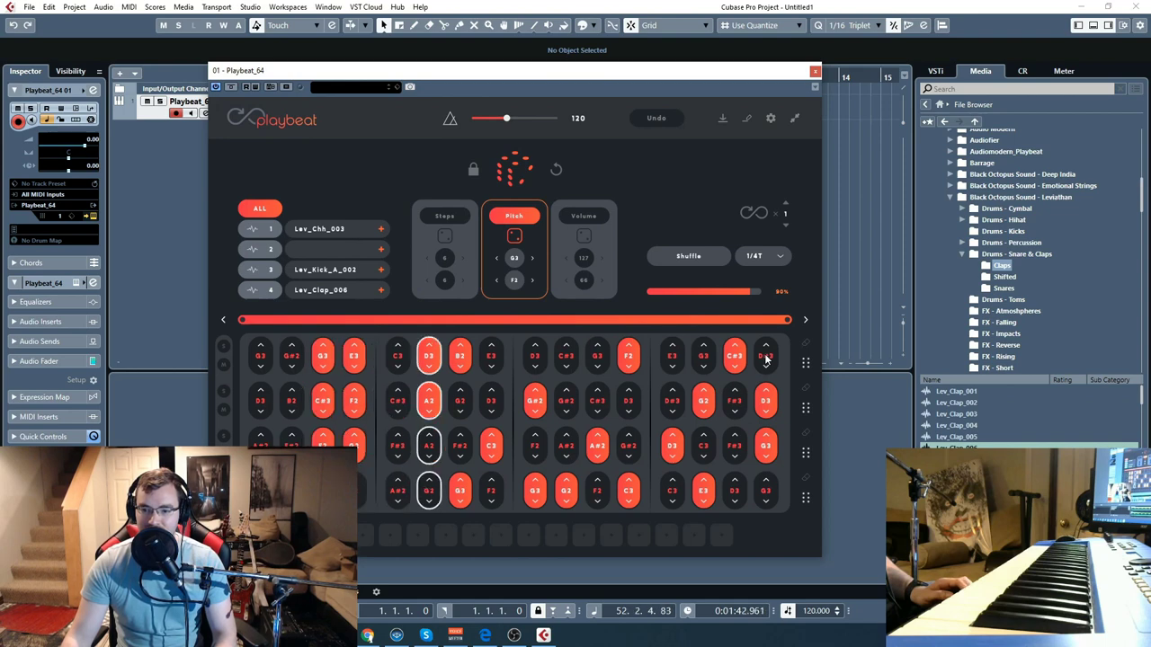
click(776, 258)
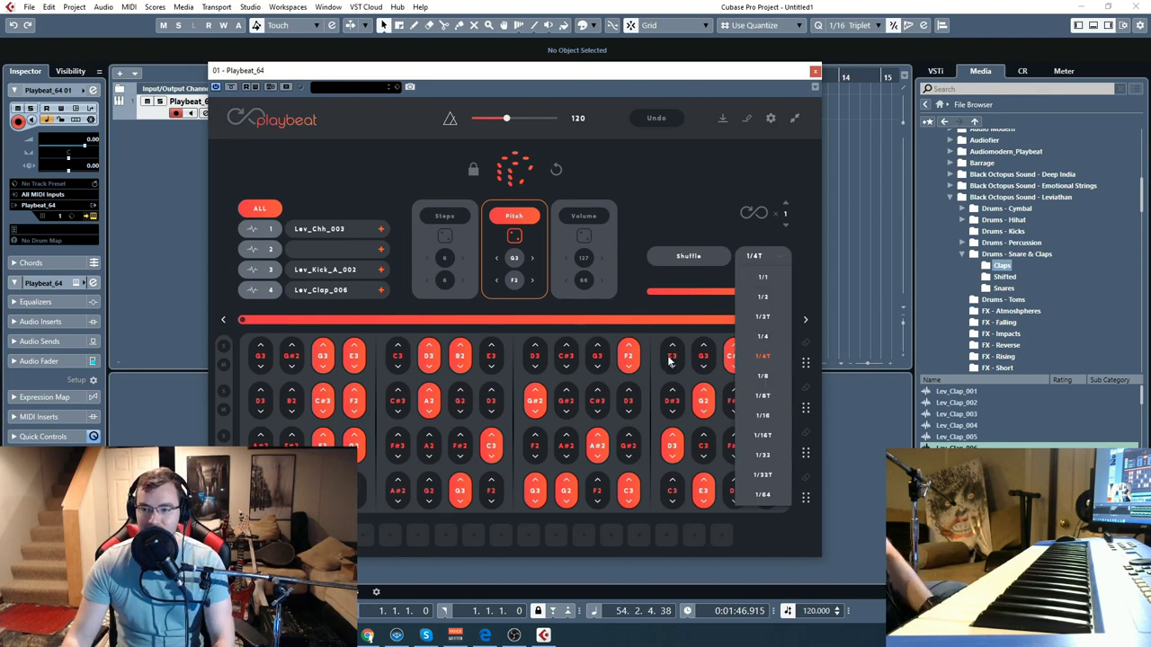
click(766, 416)
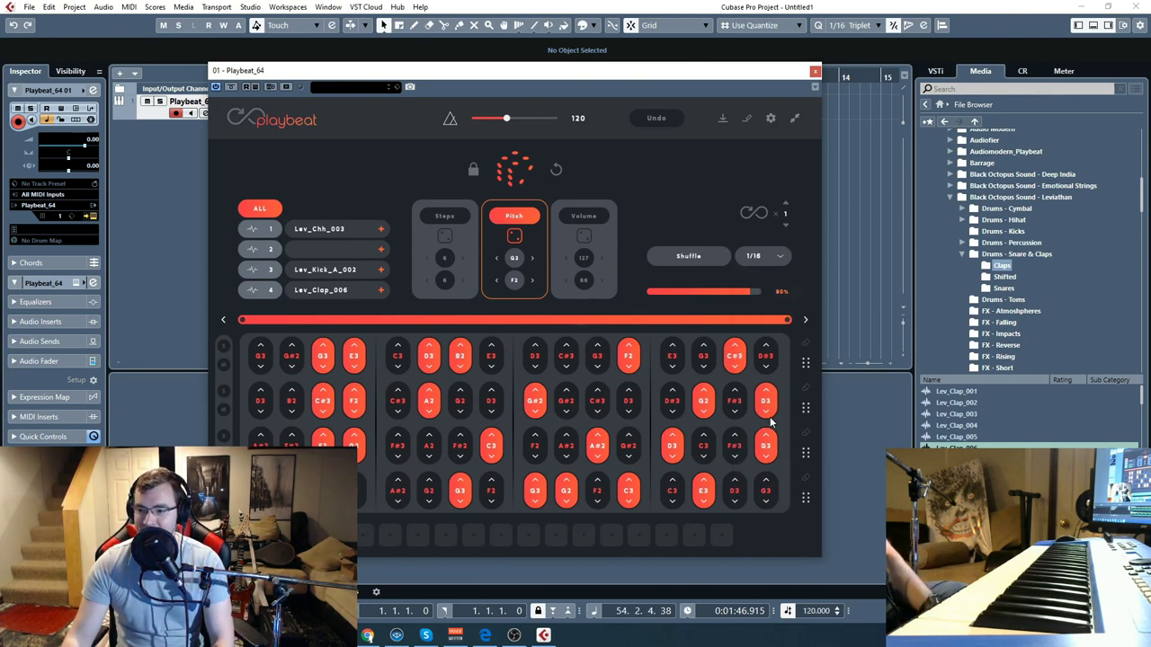
- Randomize all tracks during playback and lock the Steps parameter, comparing its lock state with that of Pitch
click(526, 174)
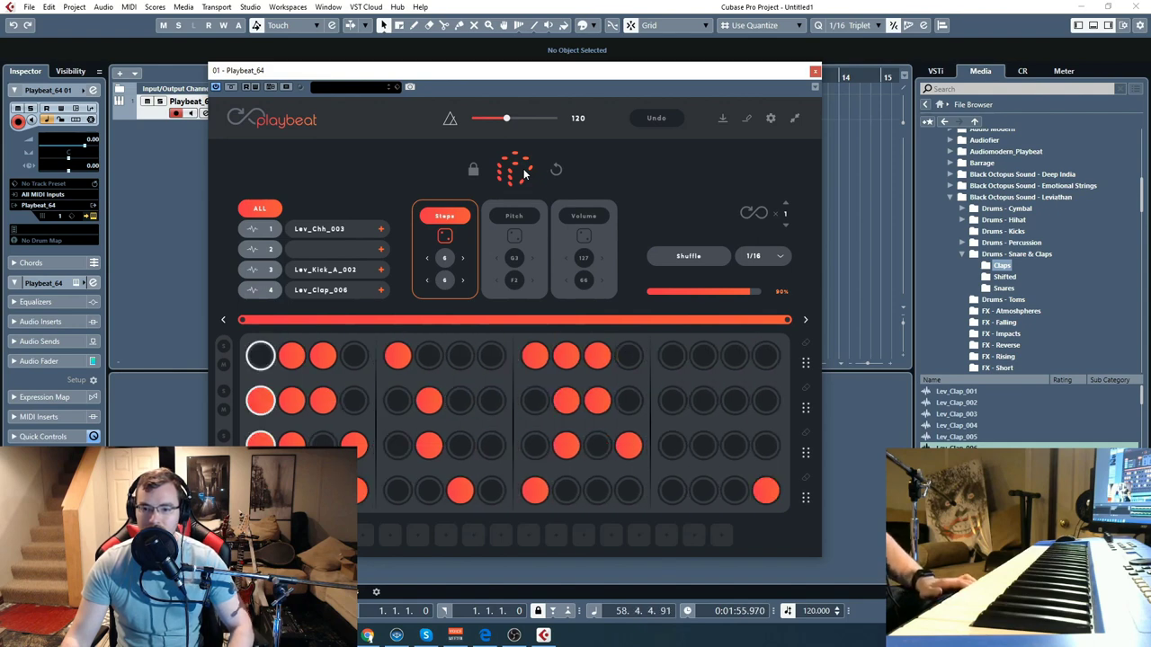
click(473, 169)
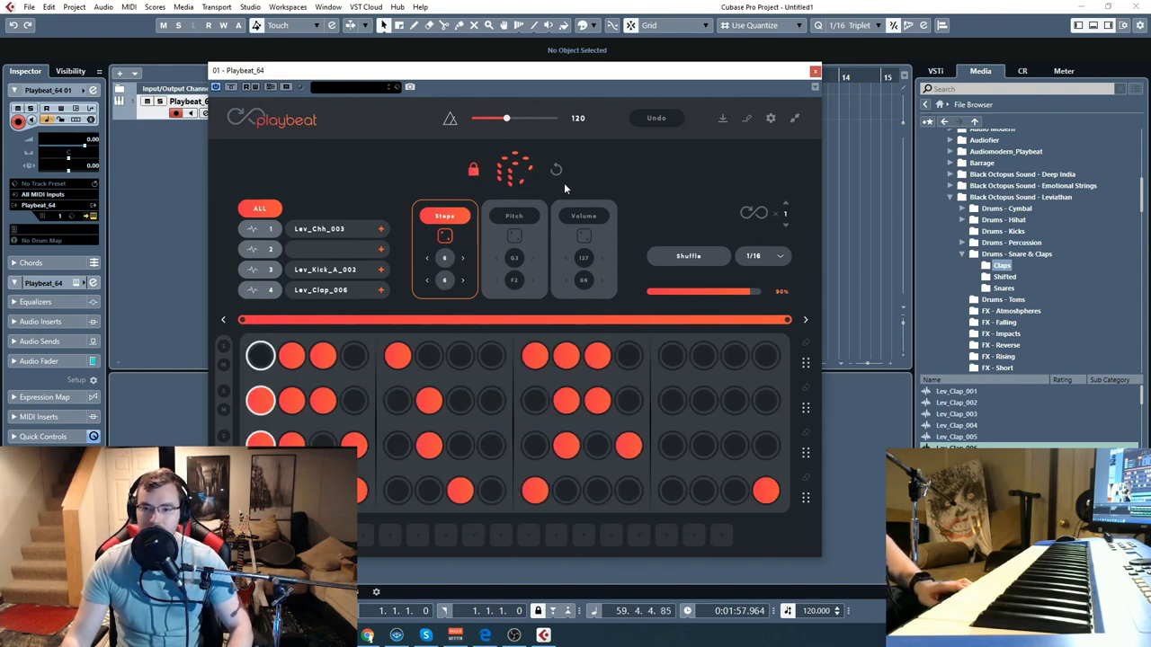
click(514, 215)
click(439, 218)
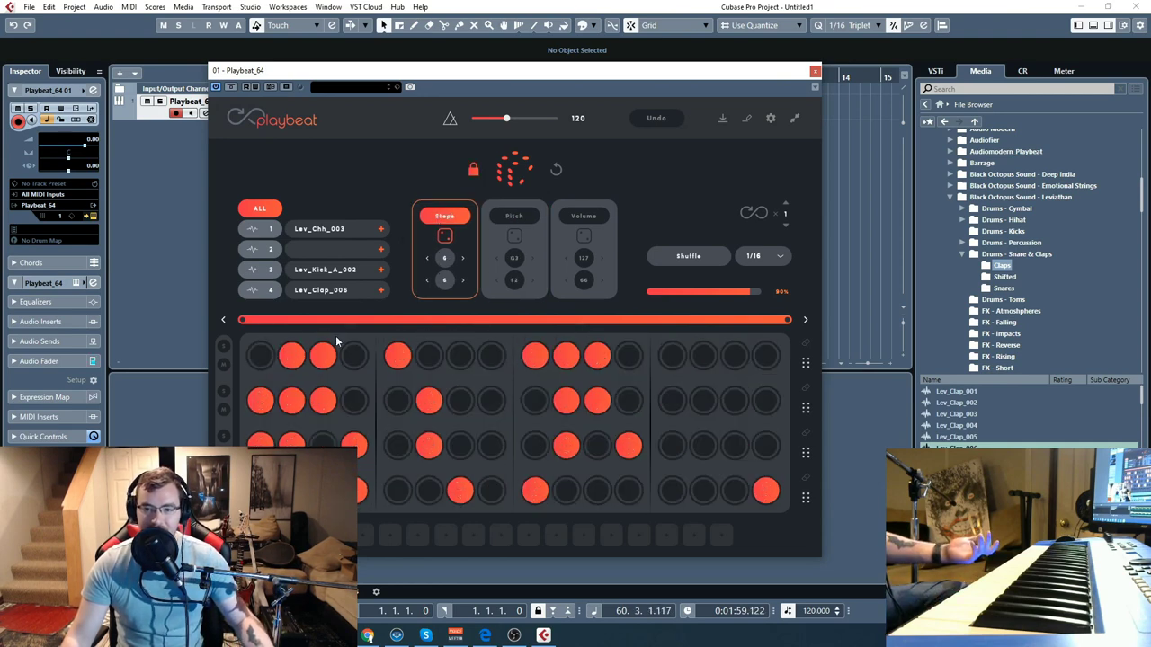
- Clear the programmed steps of all four tracks
click(807, 347)
click(806, 390)
click(806, 435)
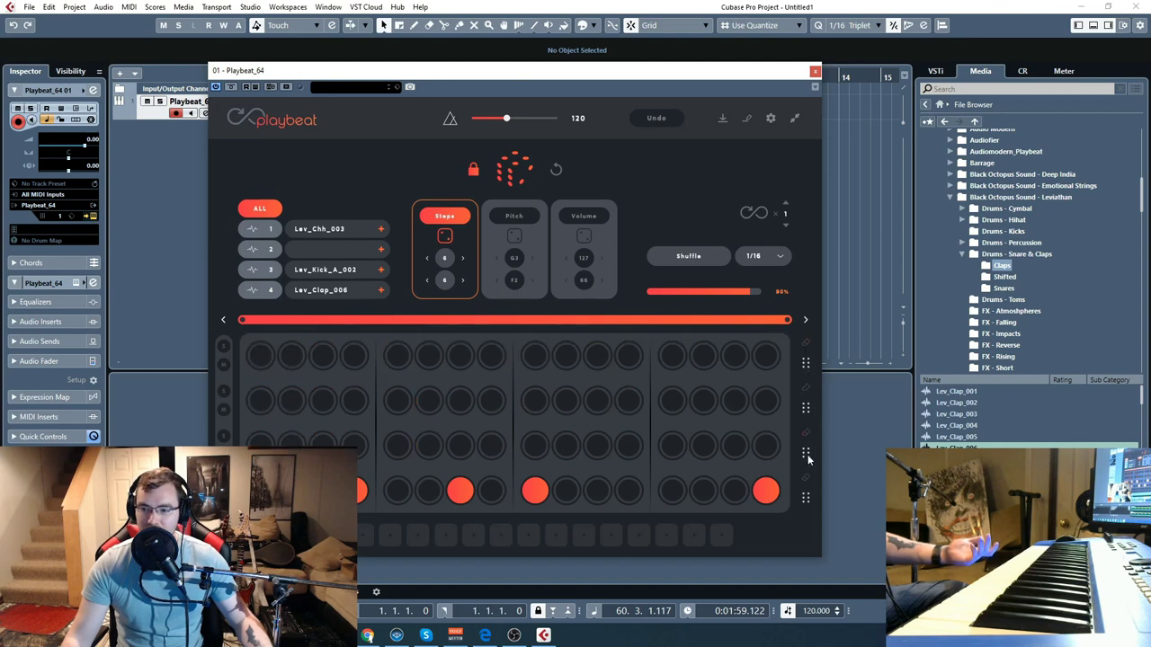
click(805, 479)
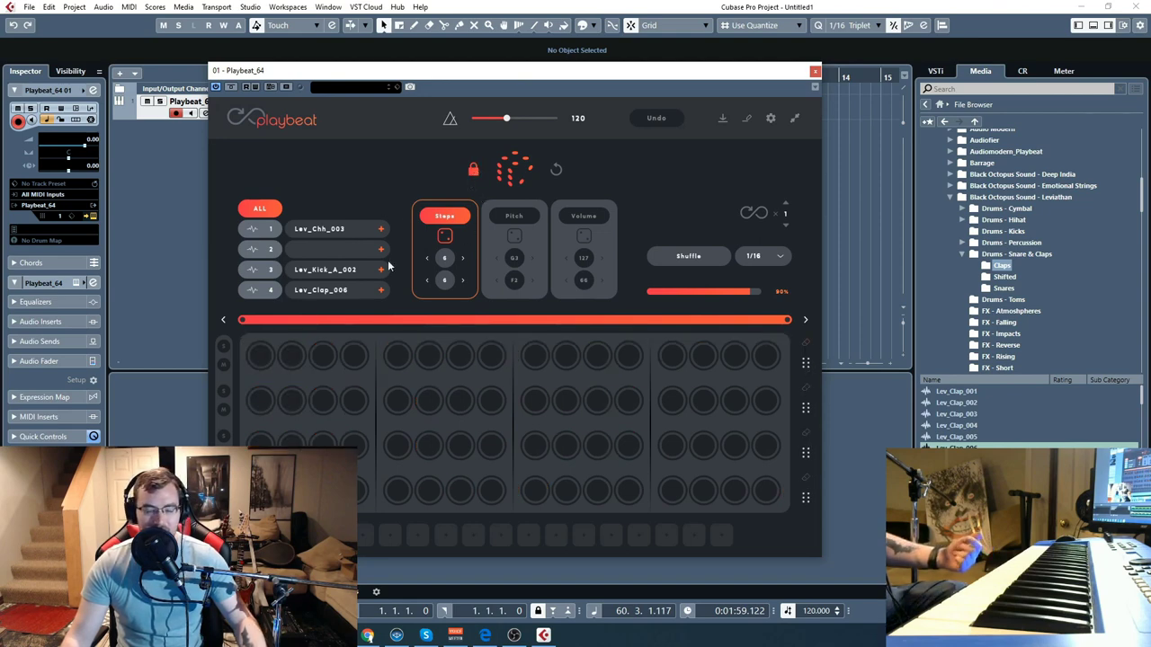
- Program Lev_Chh_003 on the third step and Lev_Clap_006 on the first step of each beat, and start playback
click(322, 357)
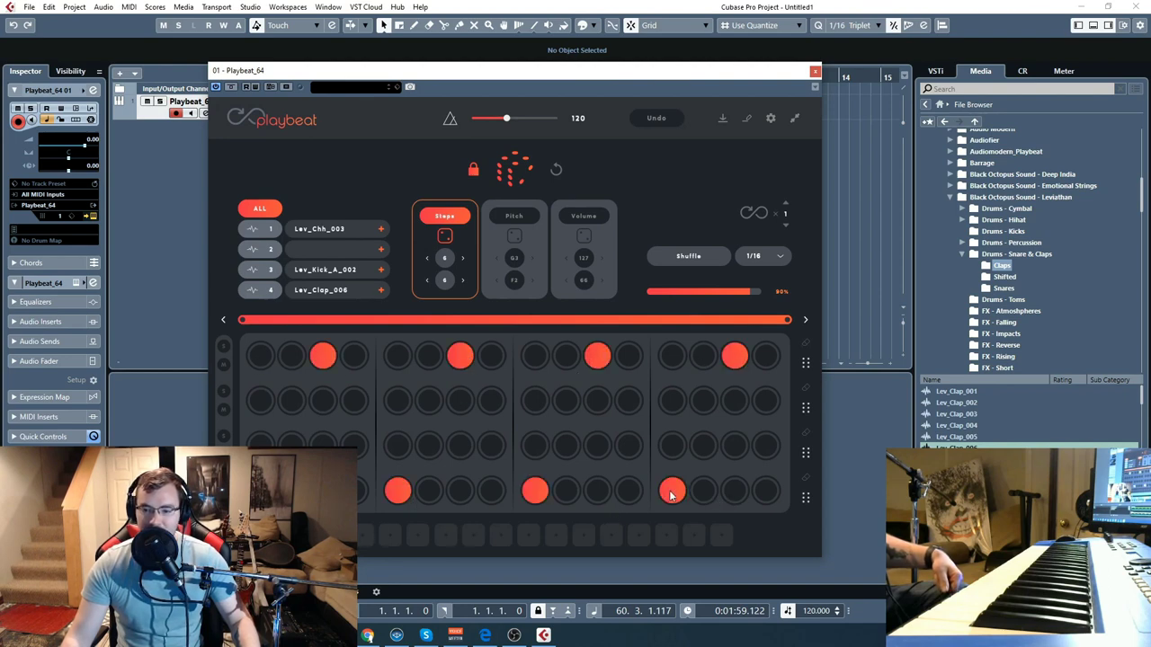
key(space)
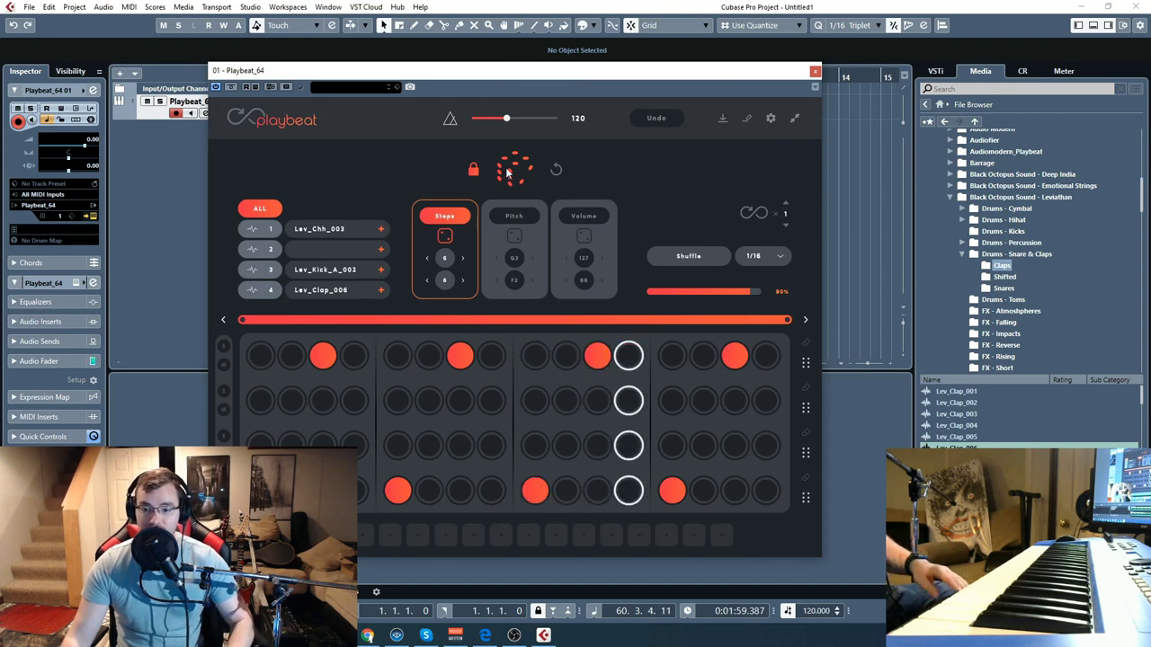
- Place Lev_Kick_A_002 on the first step of each beat and remove the Lev_Clap_006 steps during playback
click(260, 445)
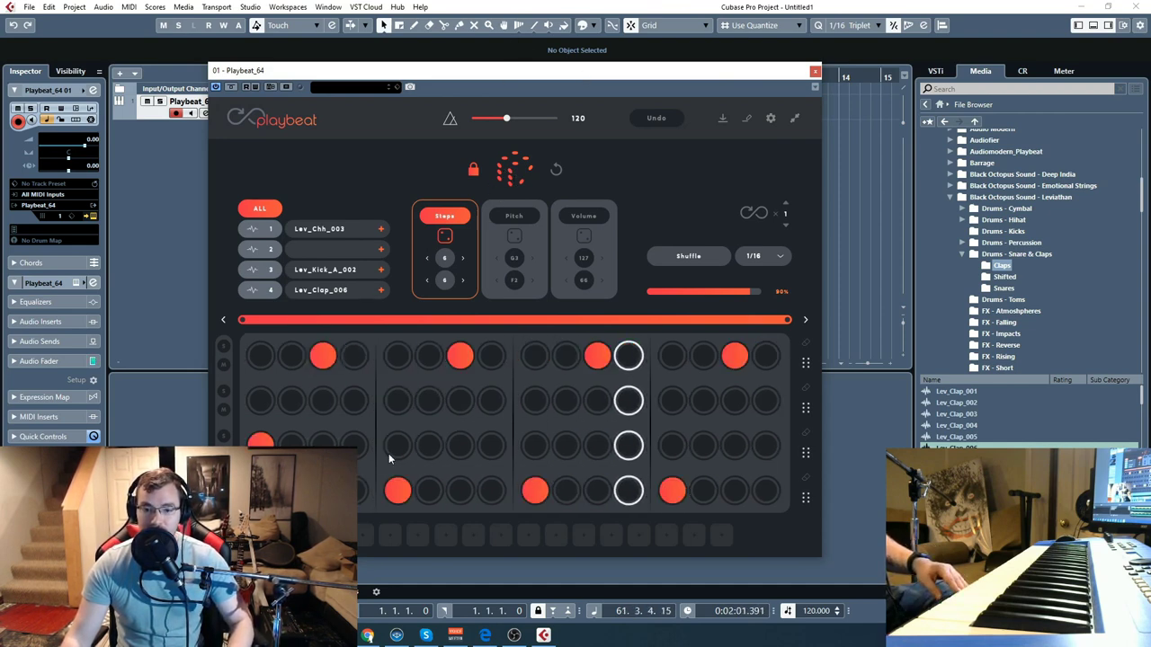
click(398, 445)
click(535, 445)
click(535, 490)
click(703, 490)
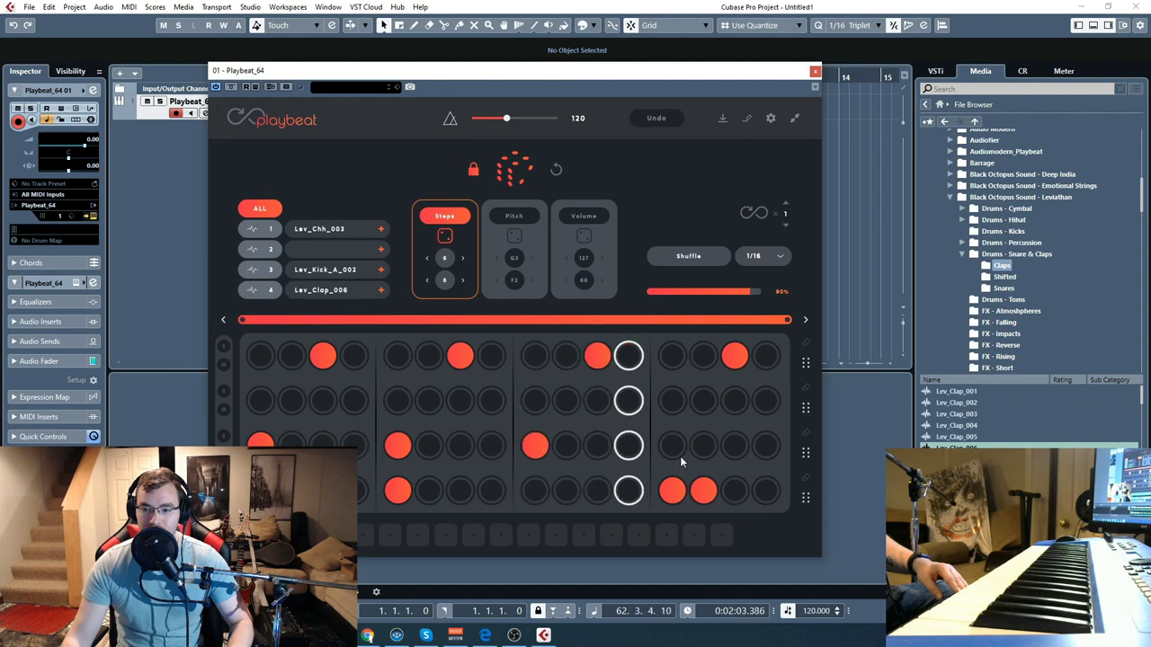
click(672, 445)
click(672, 490)
click(703, 490)
click(429, 490)
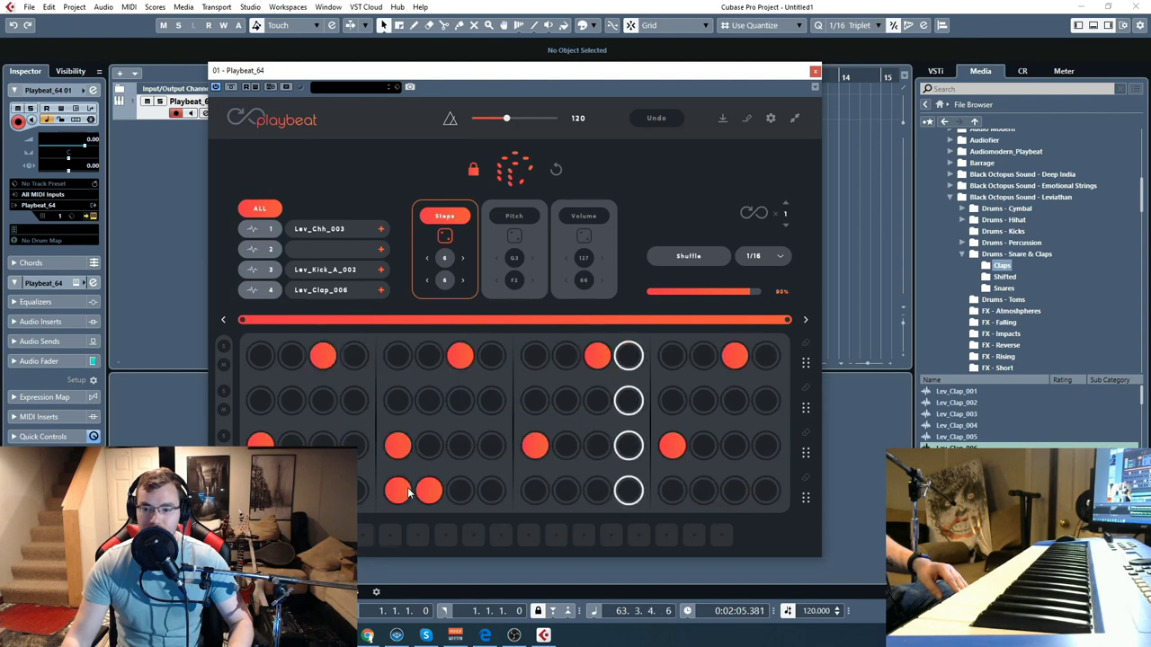
click(398, 490)
click(429, 490)
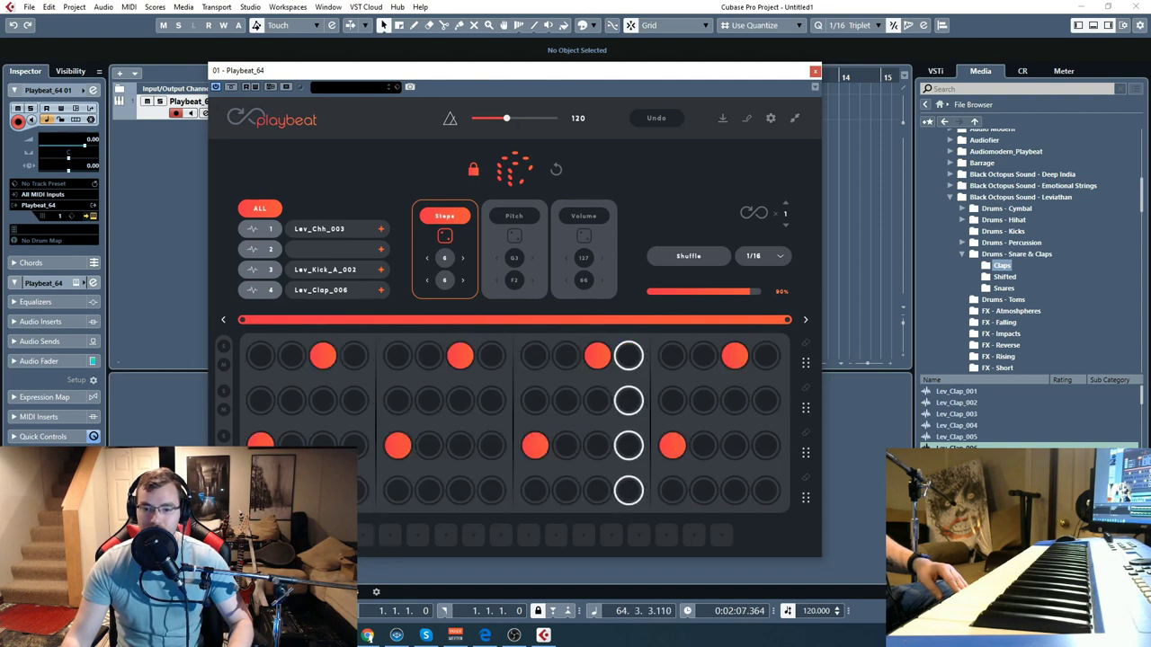
- Randomize pitch, volume and steps separately for all tracks using each parameter's own randomizer
click(530, 217)
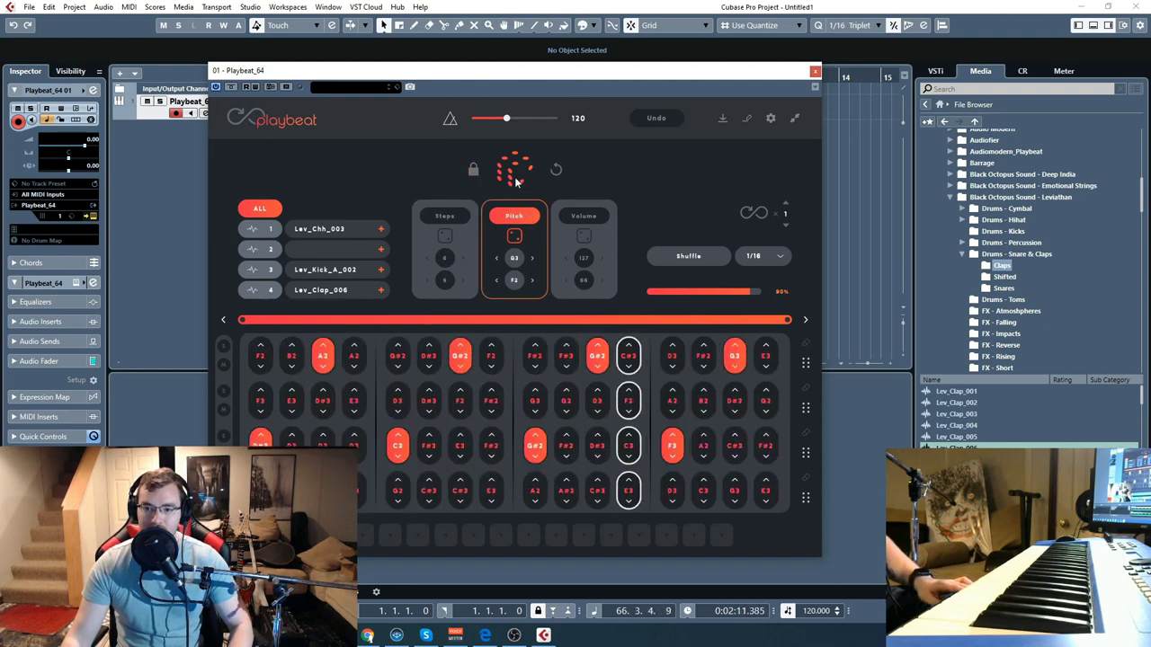
click(515, 236)
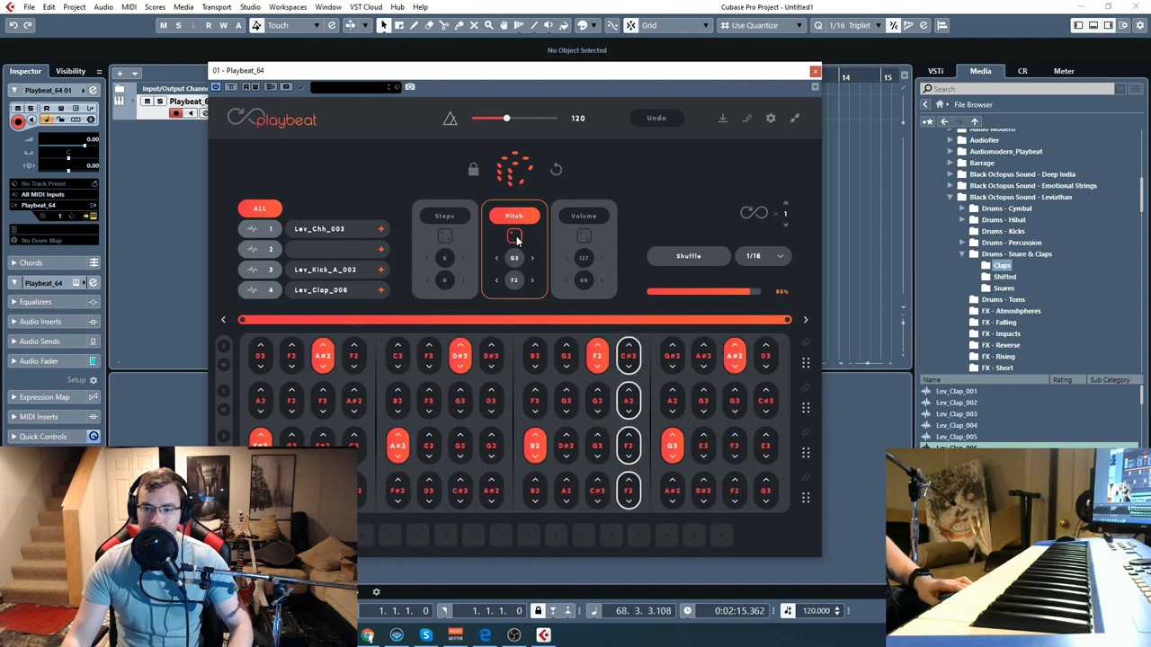
click(584, 216)
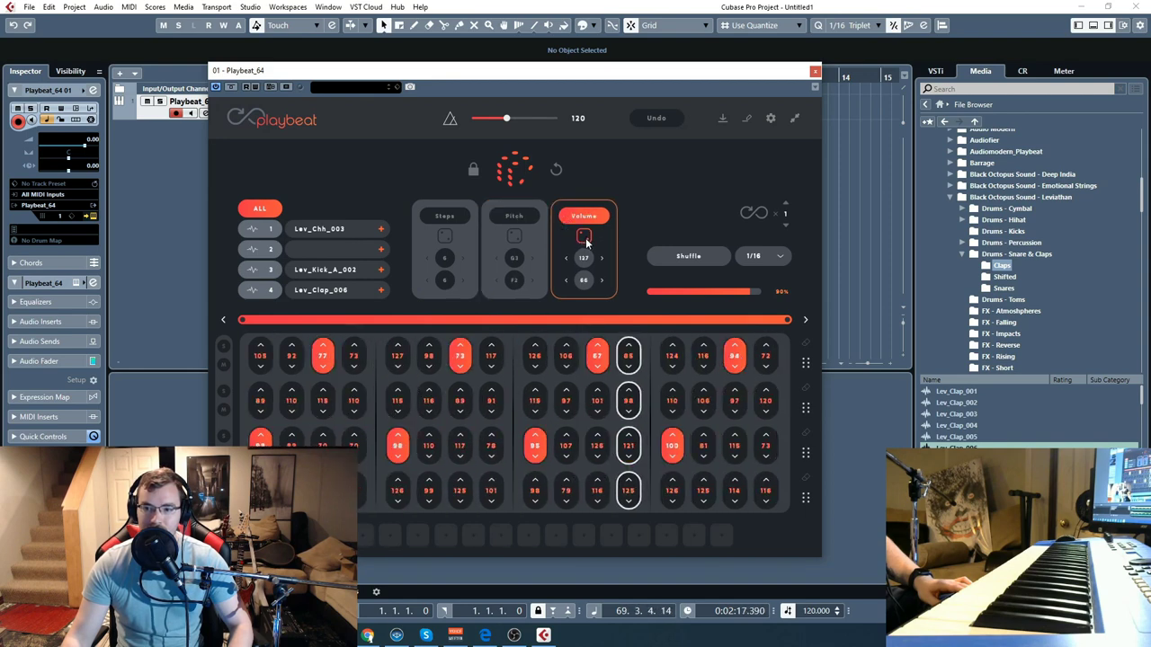
click(445, 237)
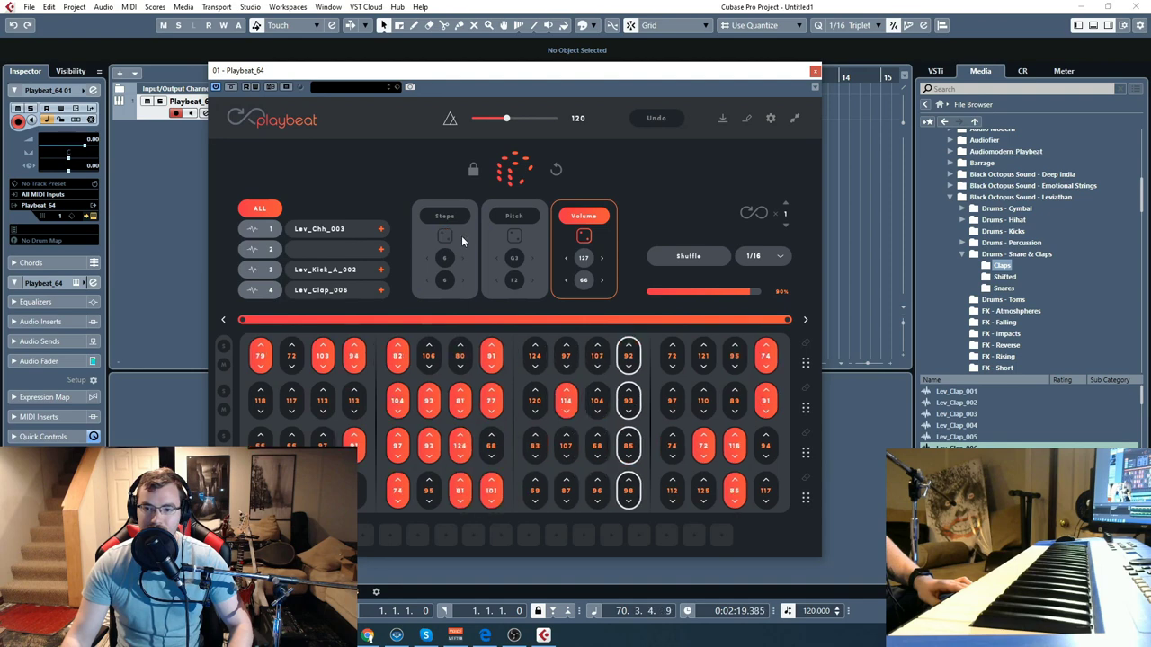
click(444, 237)
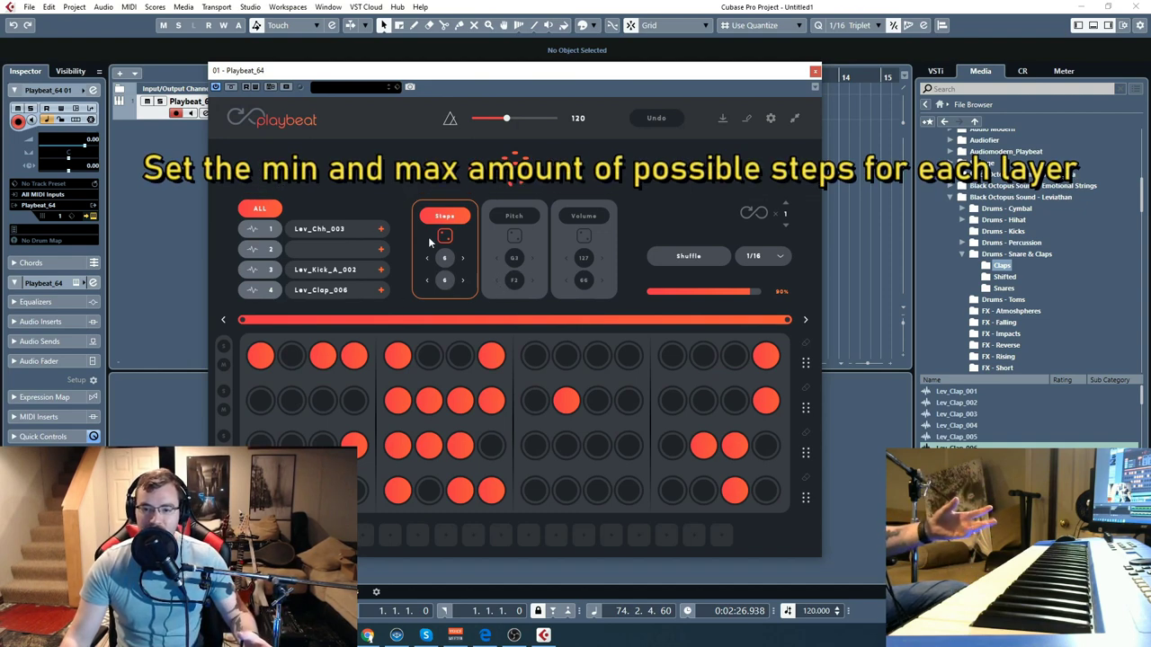
- Set both the minimum and maximum number of steps to 1 and randomize the steps of all tracks several times
click(427, 279)
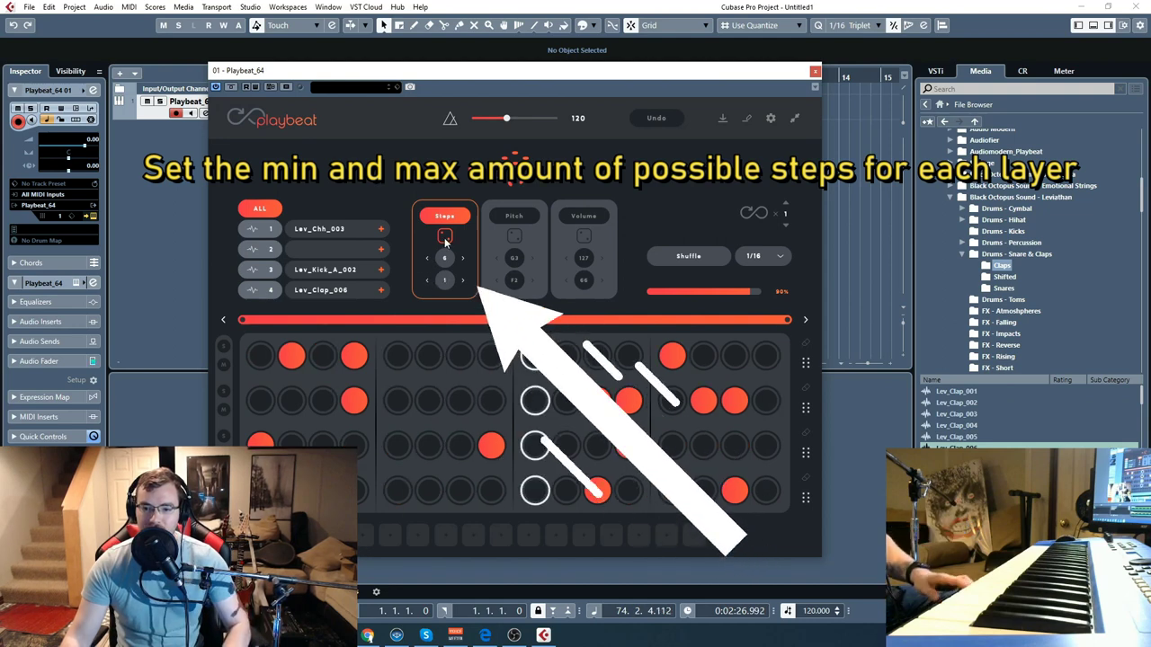
click(428, 259)
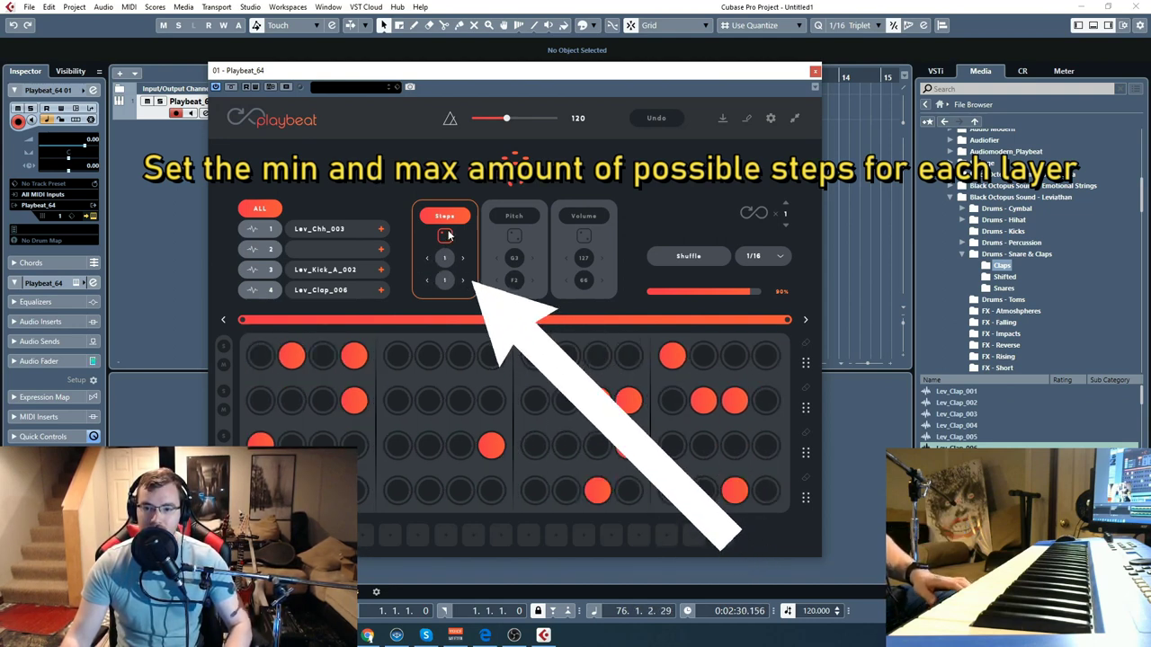
click(444, 236)
click(444, 238)
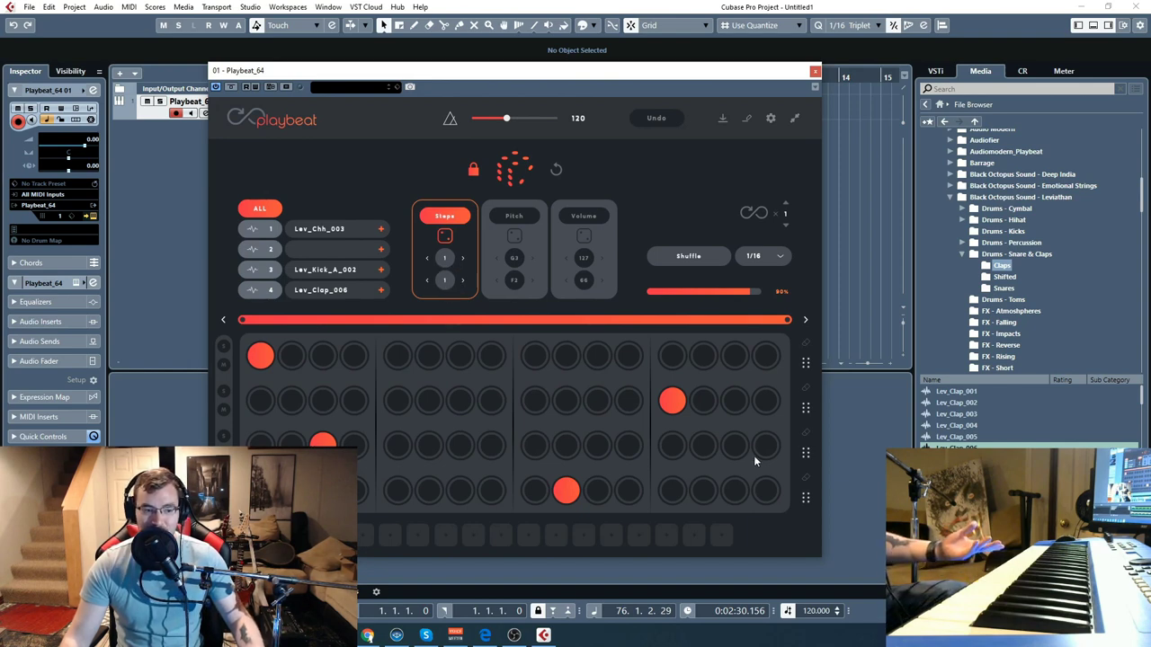
drag(577, 84, 638, 47)
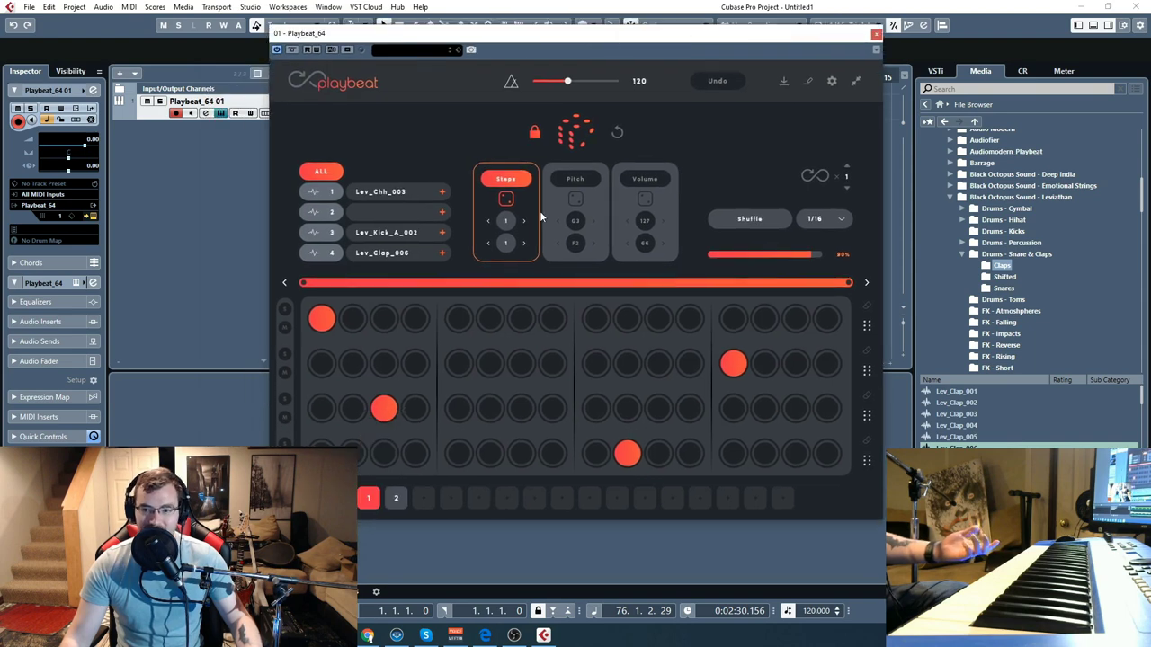
click(508, 199)
click(508, 199)
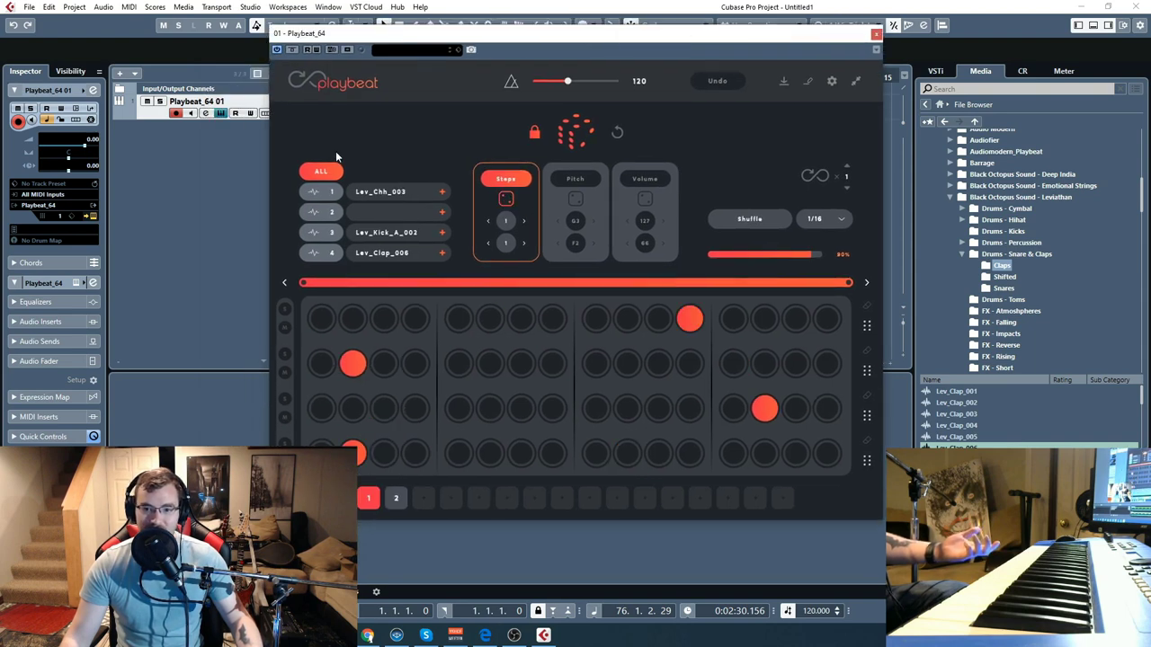
- Show the pitch randomization range for the Lev_Chh_003 track only
click(324, 194)
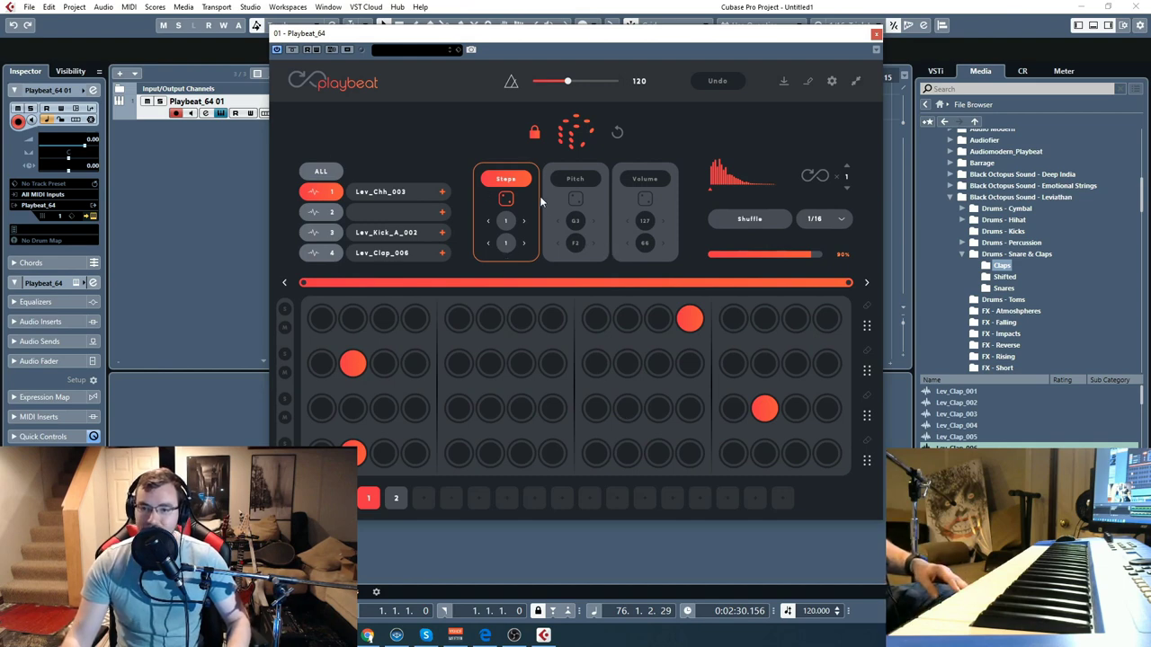
click(592, 182)
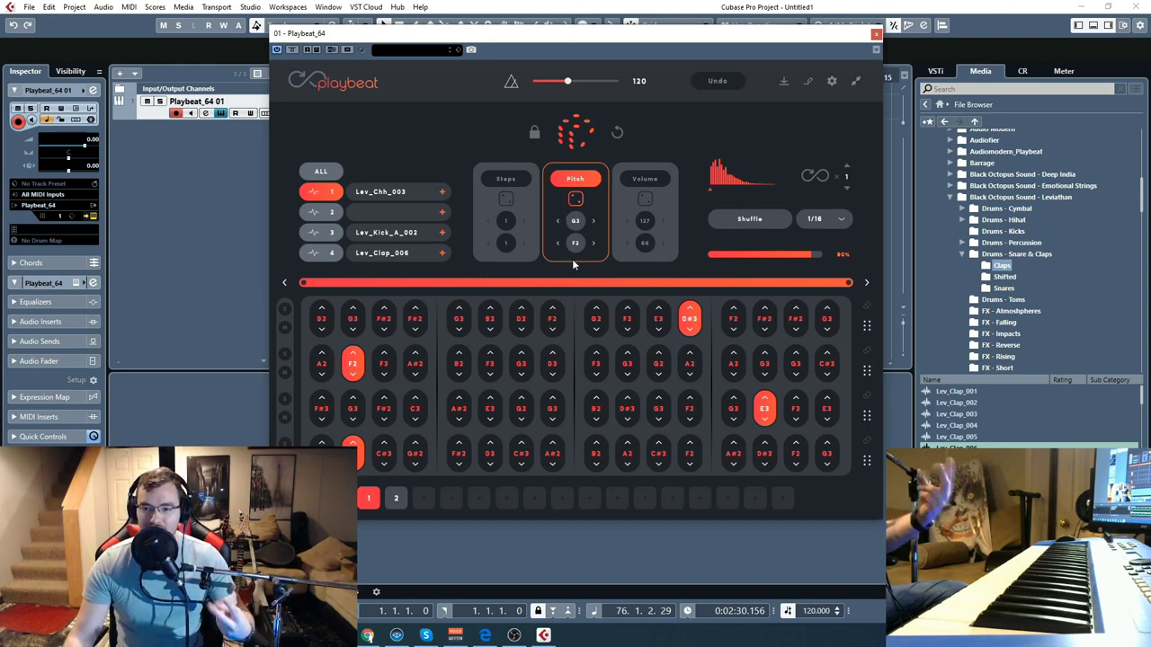
- Set both the minimum and maximum number of steps to 6 for all tracks and turn on infinite randomization with the pitch values shown
click(324, 171)
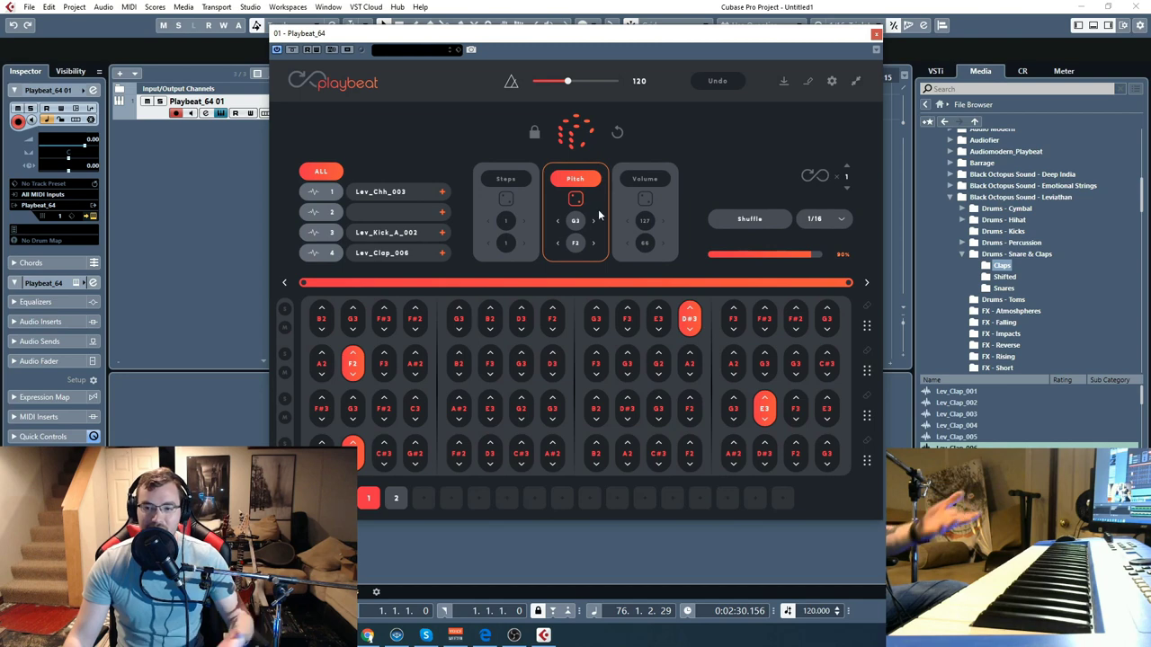
click(504, 180)
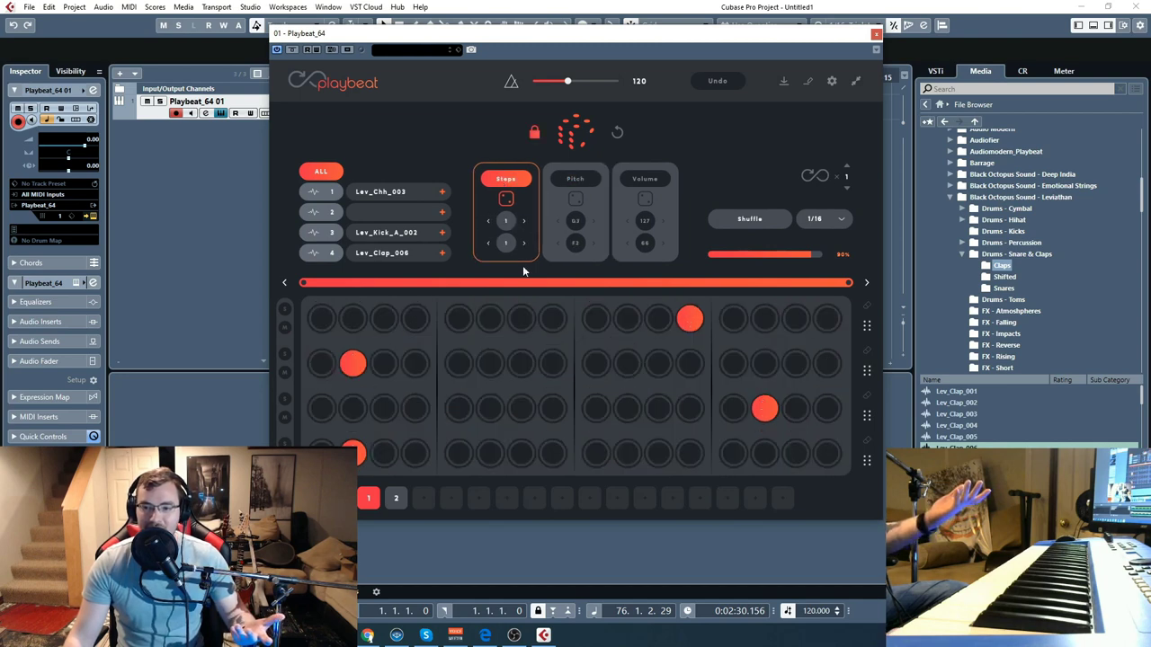
click(488, 221)
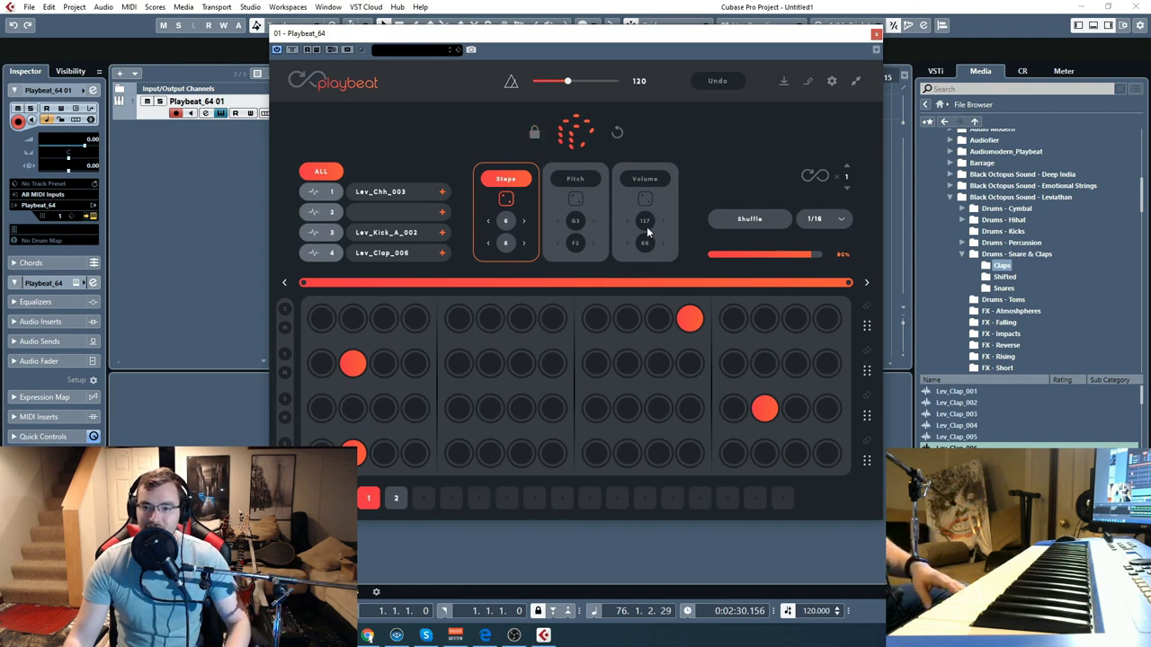
click(644, 180)
click(575, 180)
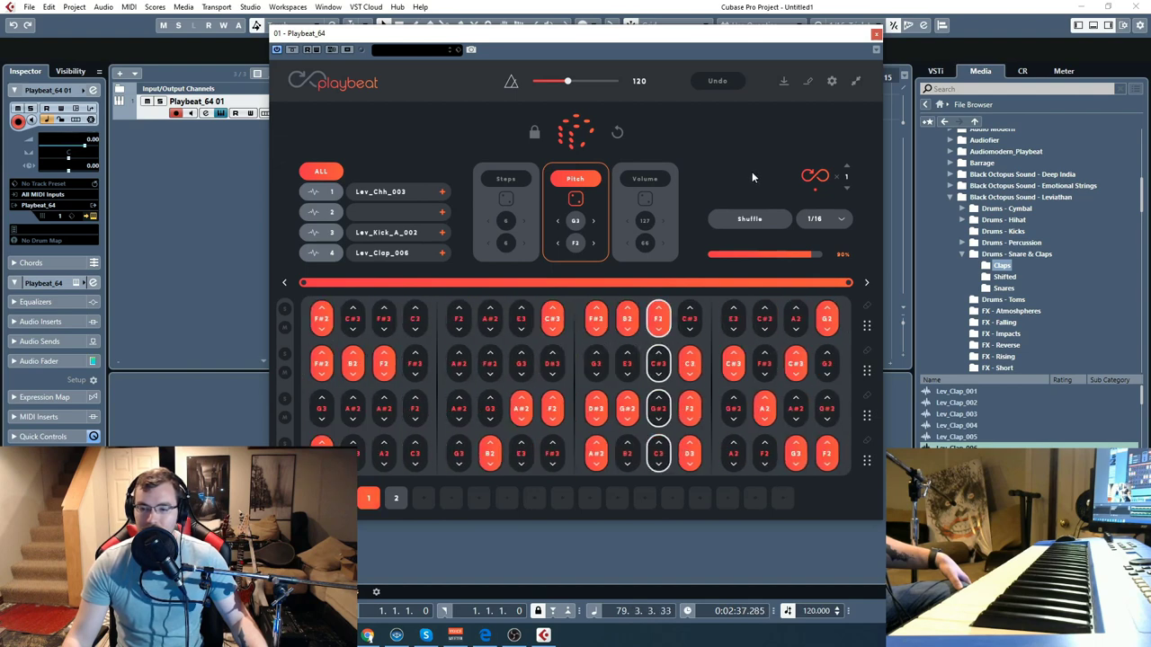
- Try out the Shuffle amount for all tracks during playback
click(766, 220)
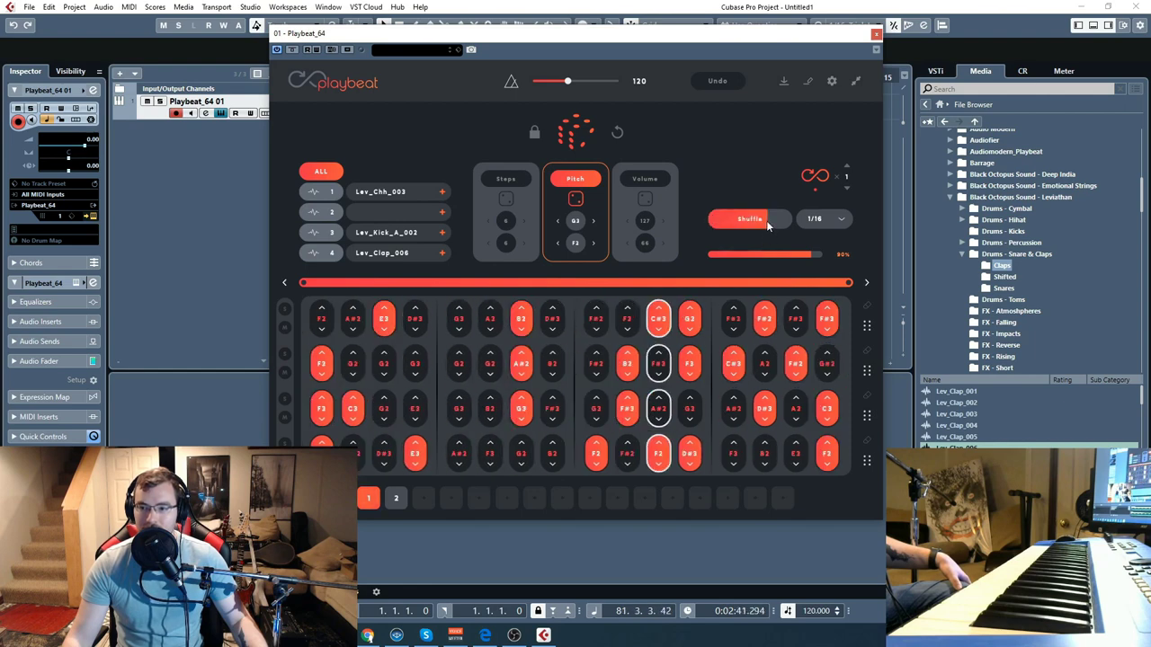
drag(766, 220, 729, 222)
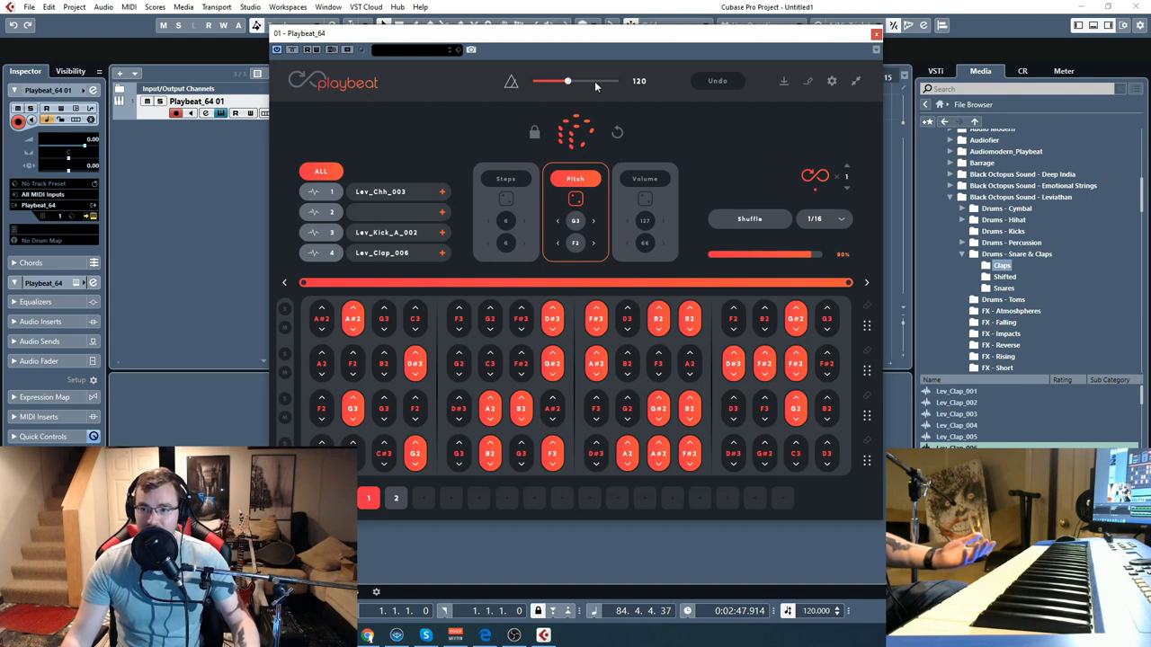
- Set the project tempo to 148 BPM
double_click(817, 610)
text(150)
key(Return)
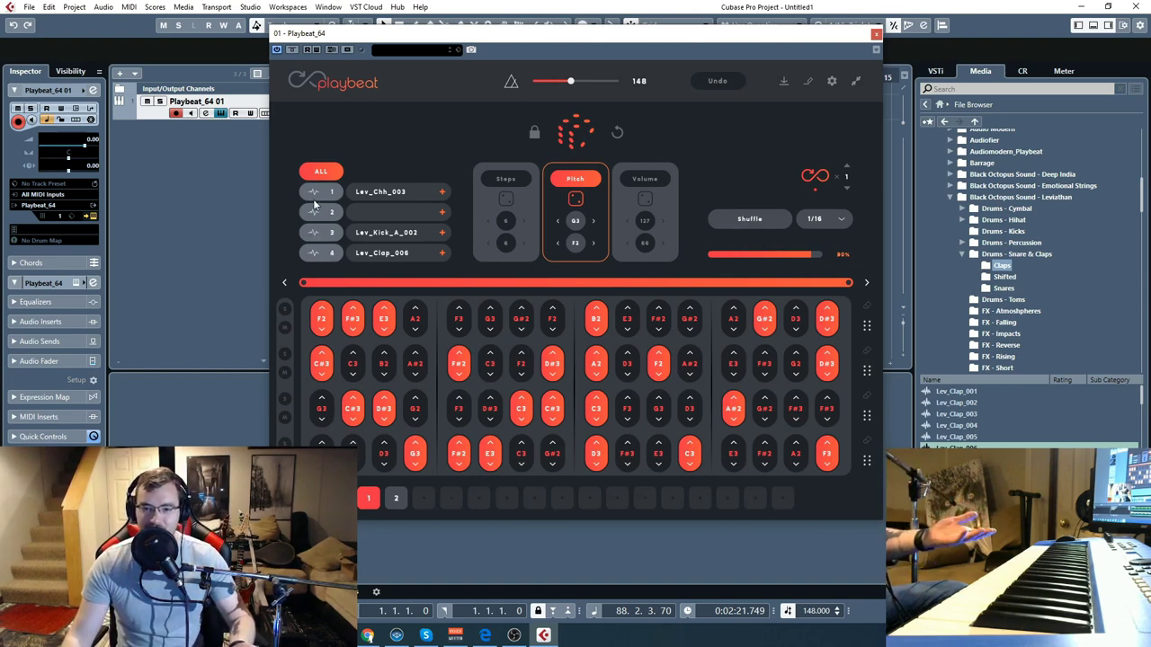
- Limit the Lev_Clap_006 track to exactly 2 steps, place claps only on steps 5 and 13, and lock them
click(315, 254)
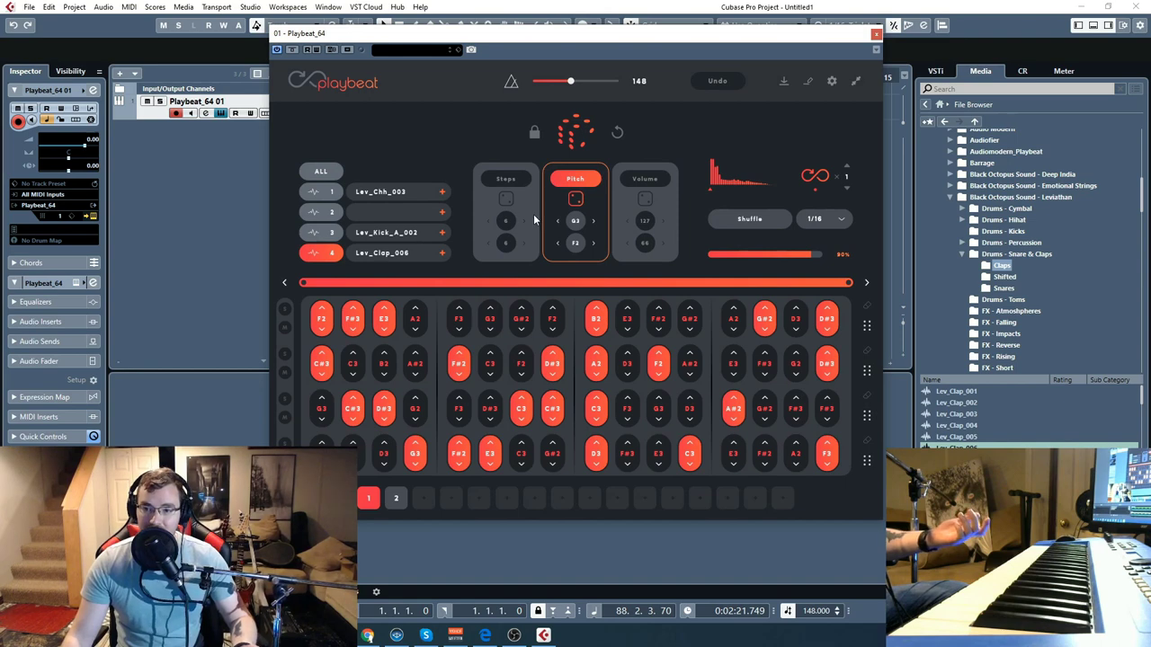
click(491, 225)
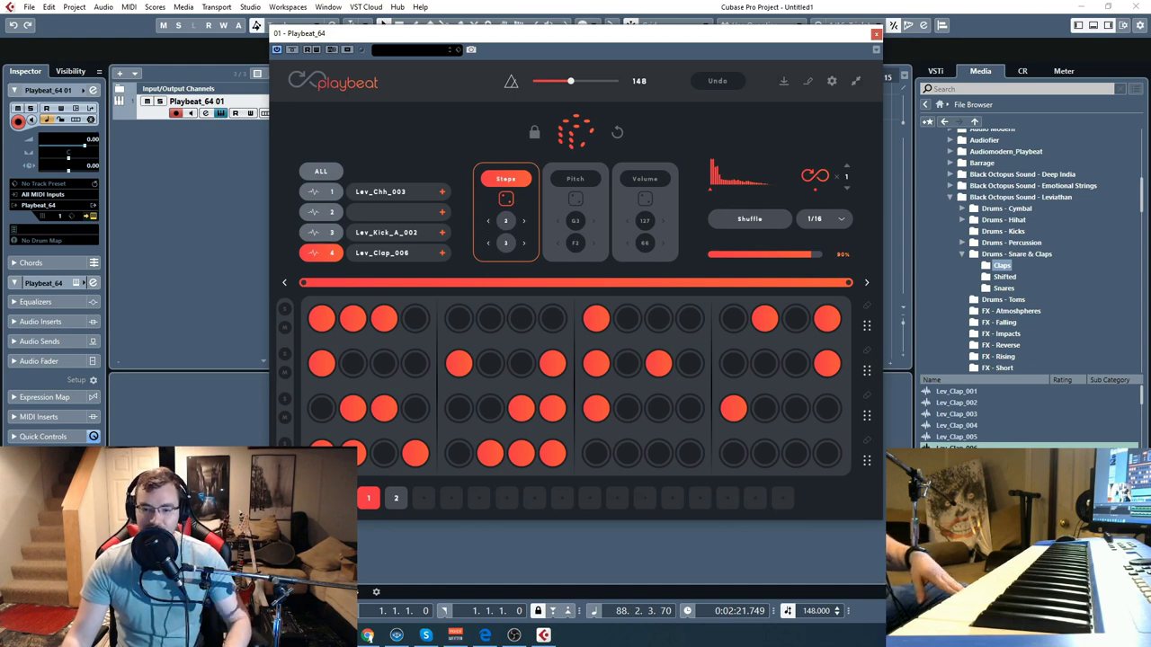
drag(322, 454, 450, 461)
click(459, 457)
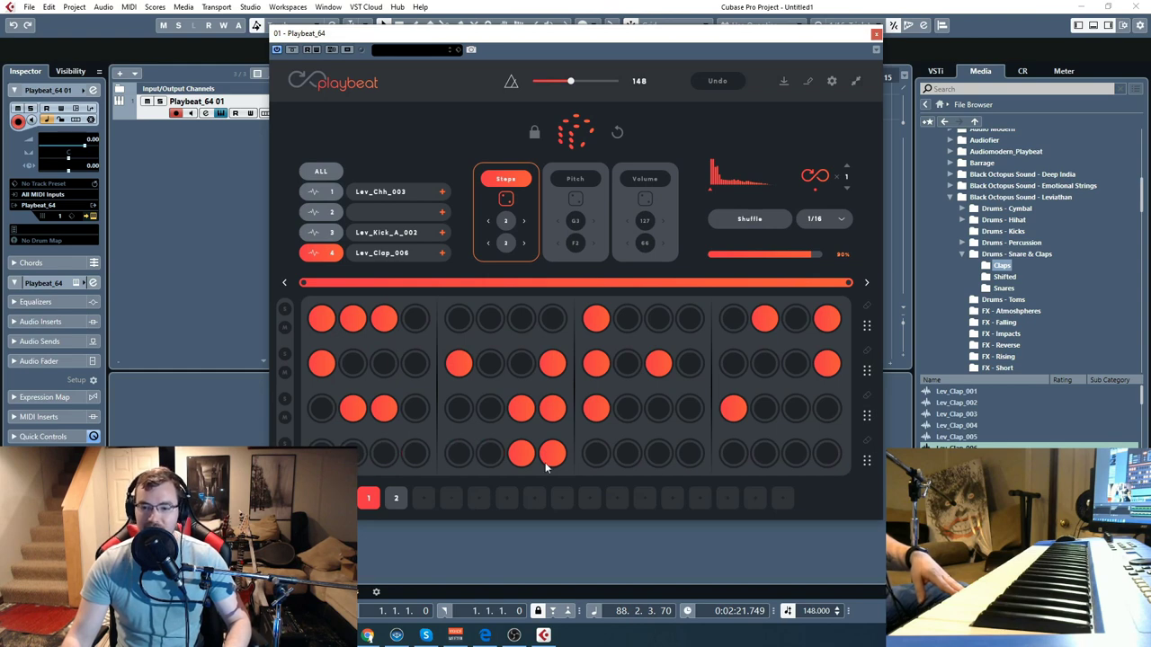
drag(544, 462, 526, 458)
click(459, 457)
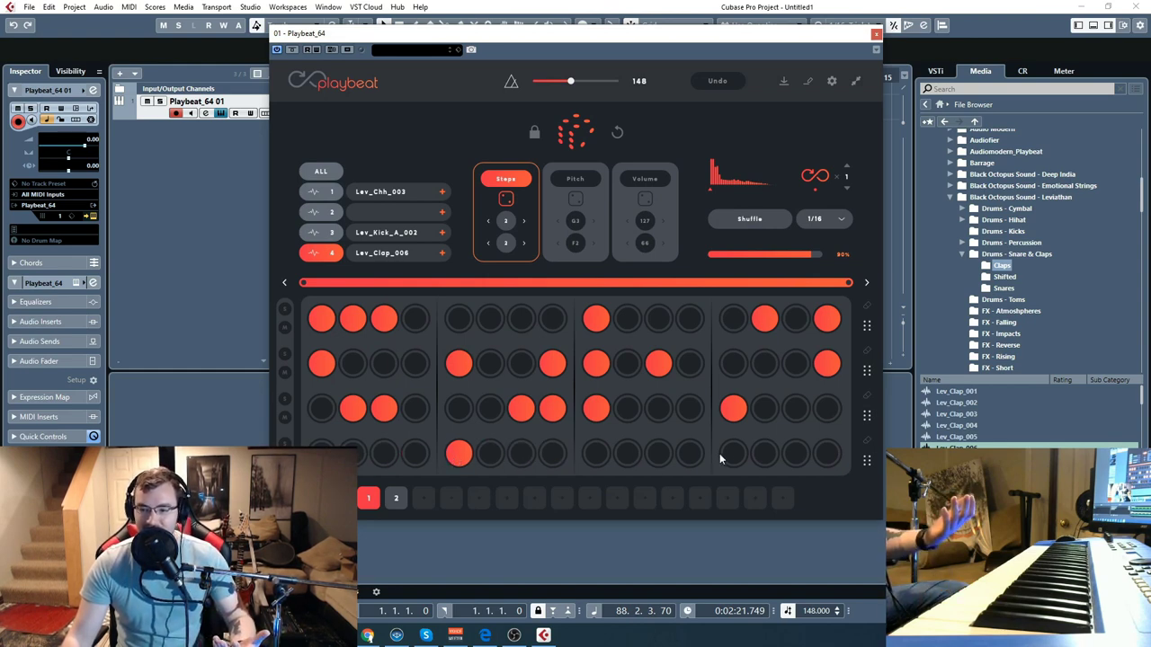
click(722, 454)
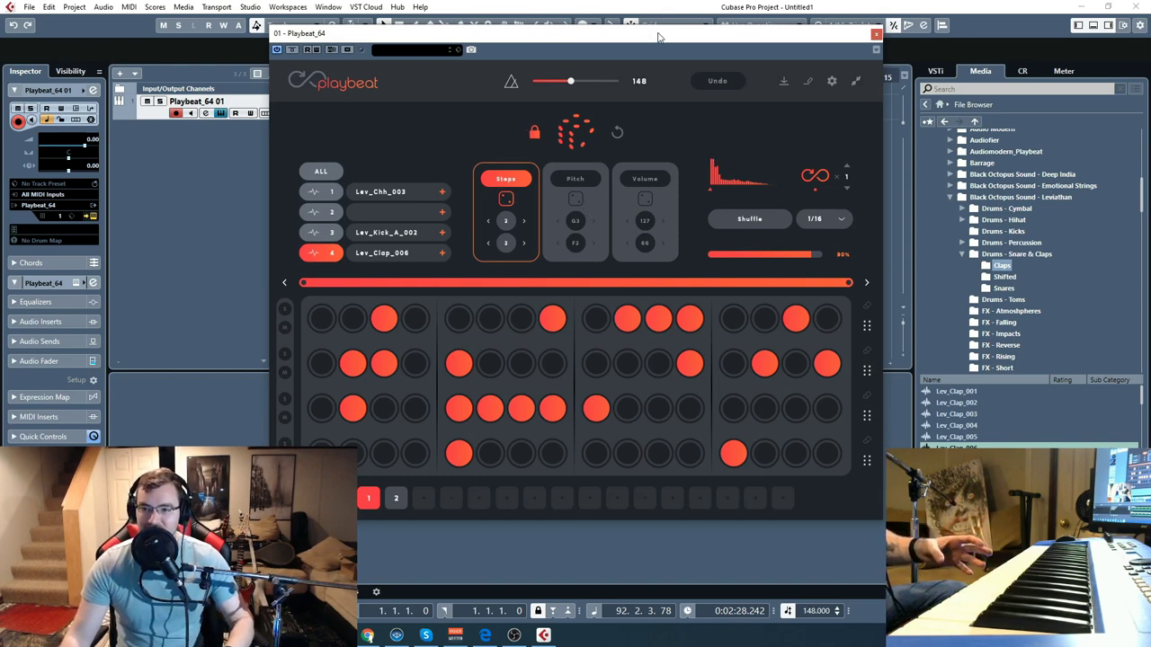
drag(657, 37, 595, 40)
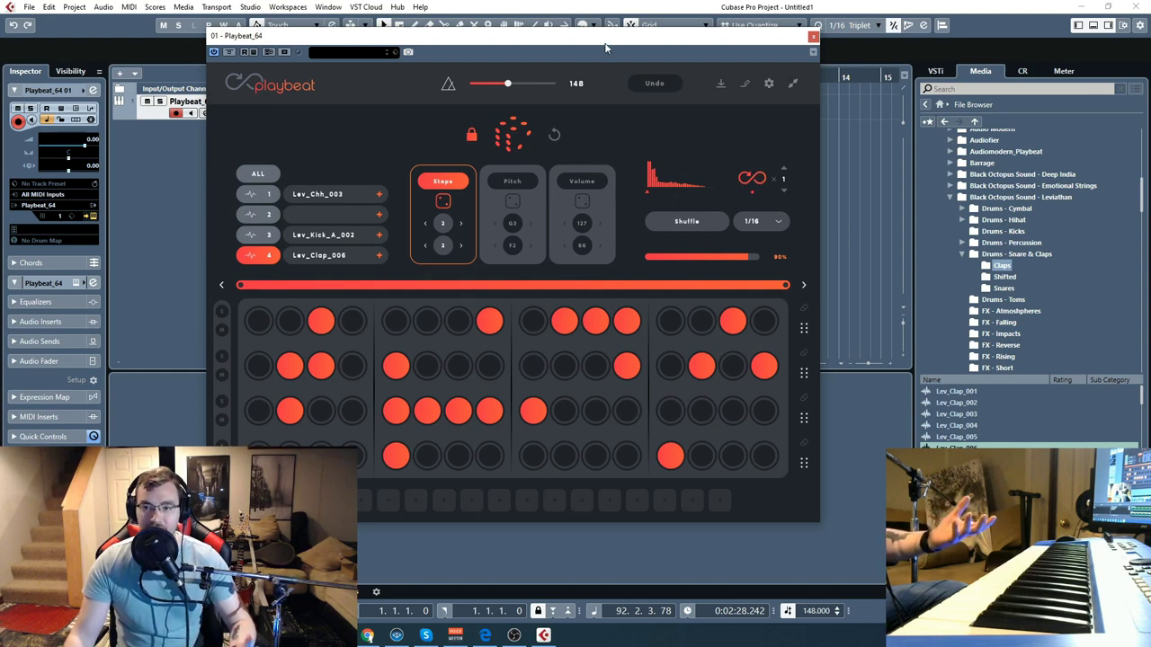
drag(516, 41, 534, 58)
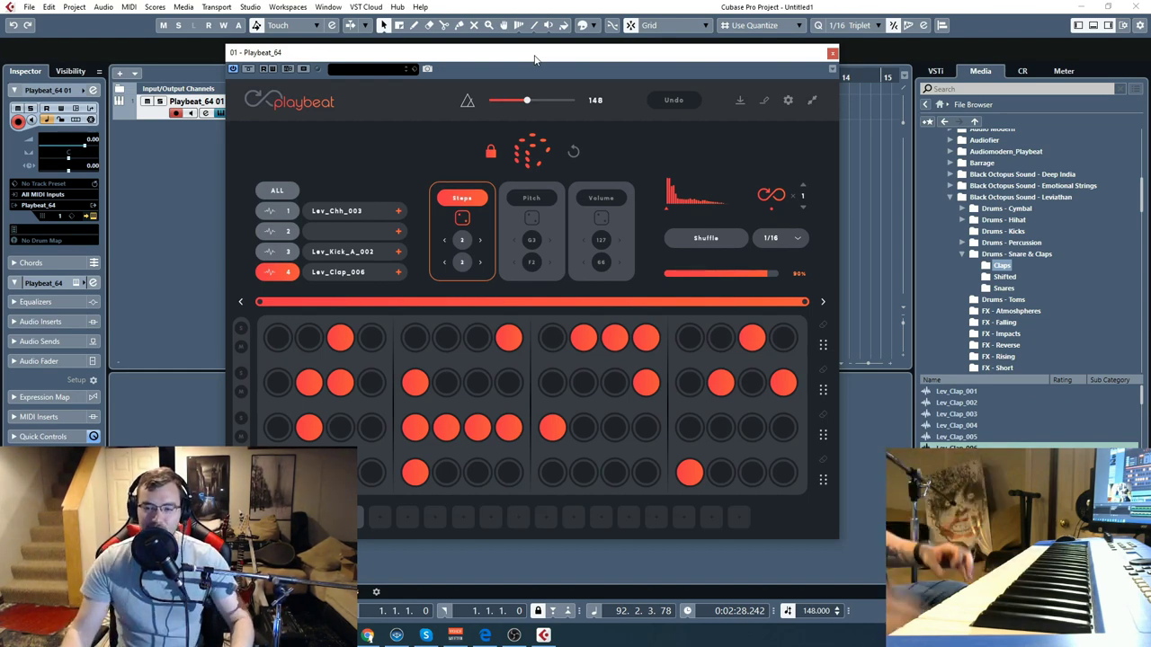
drag(528, 64, 506, 54)
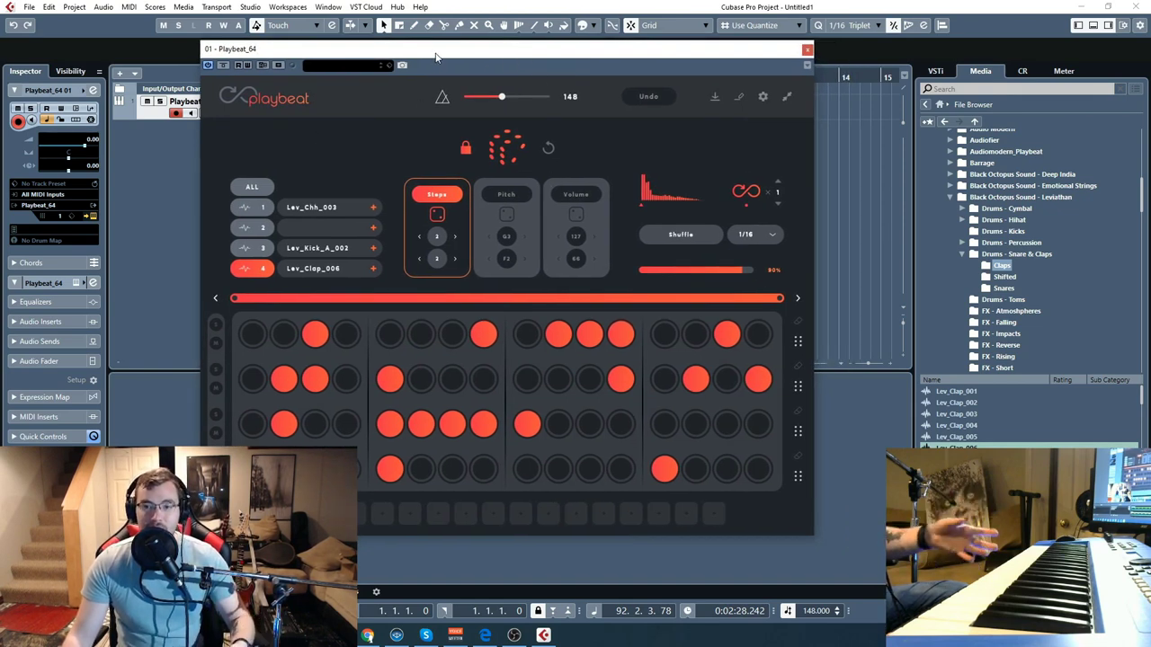
drag(435, 58, 552, 73)
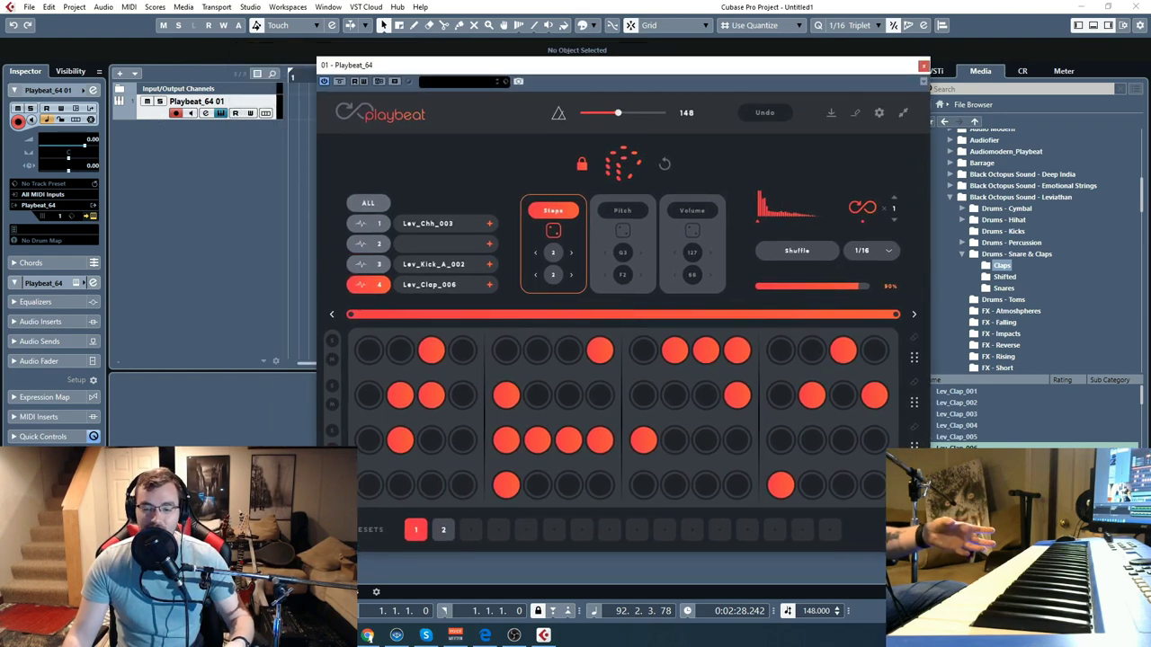
- Look through the Playbeat Basic Manual in Edge for the DAW recording instructions and the Saving Presets page, and return to Cubase
click(484, 635)
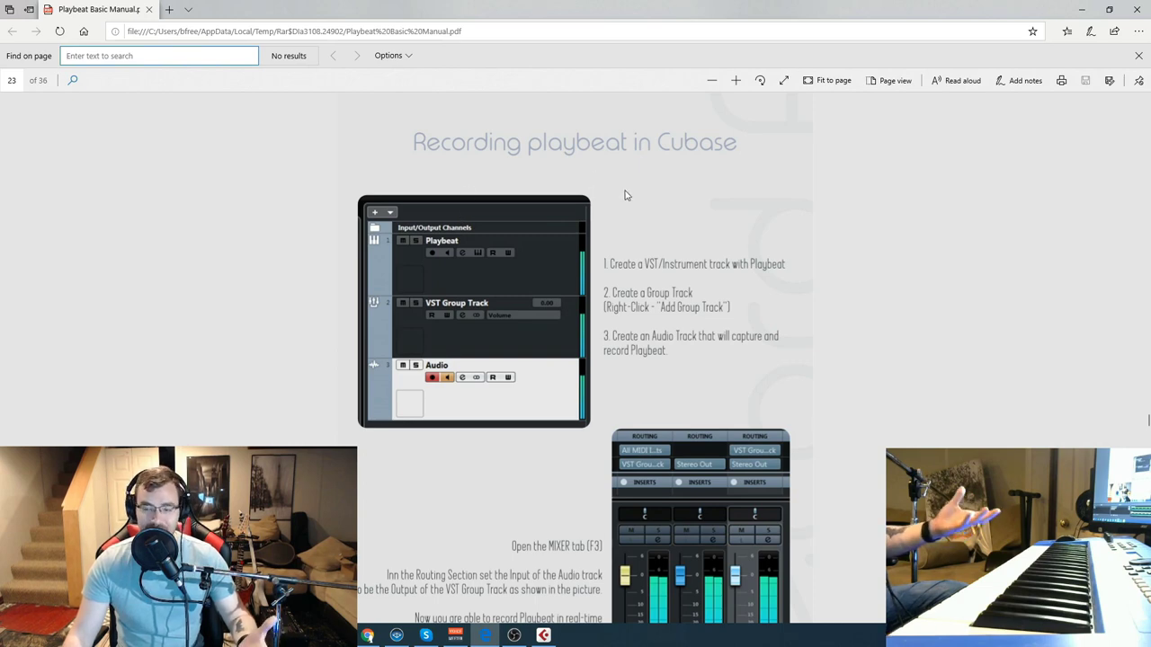
scroll(633, 208, up, 7)
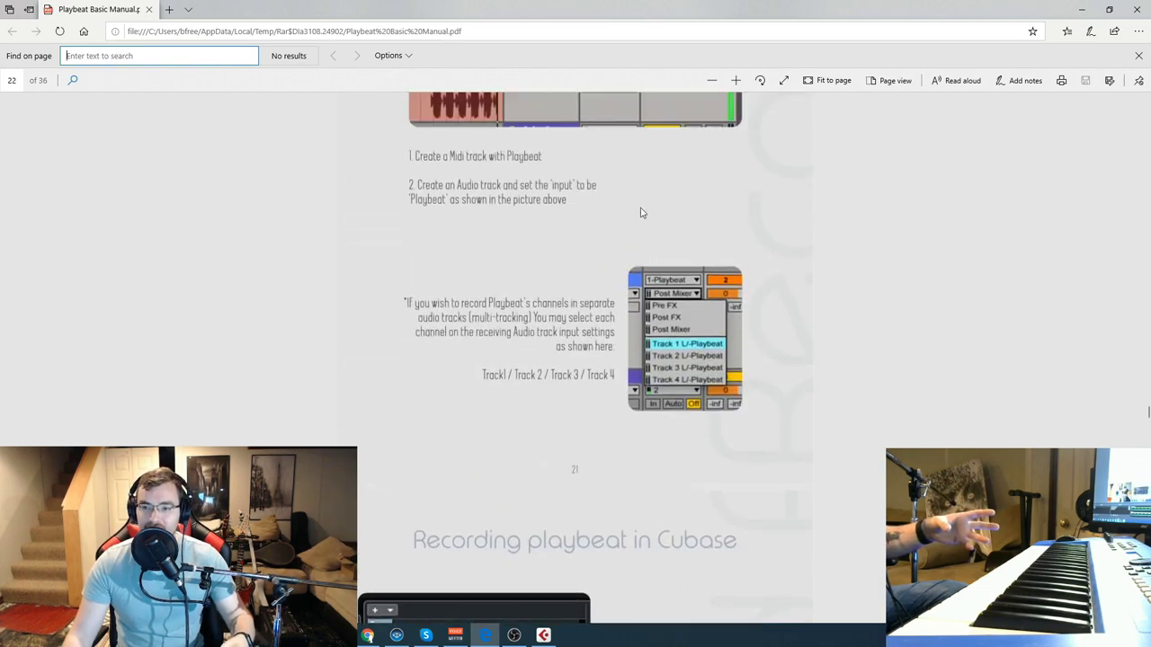
scroll(681, 124, down, 15)
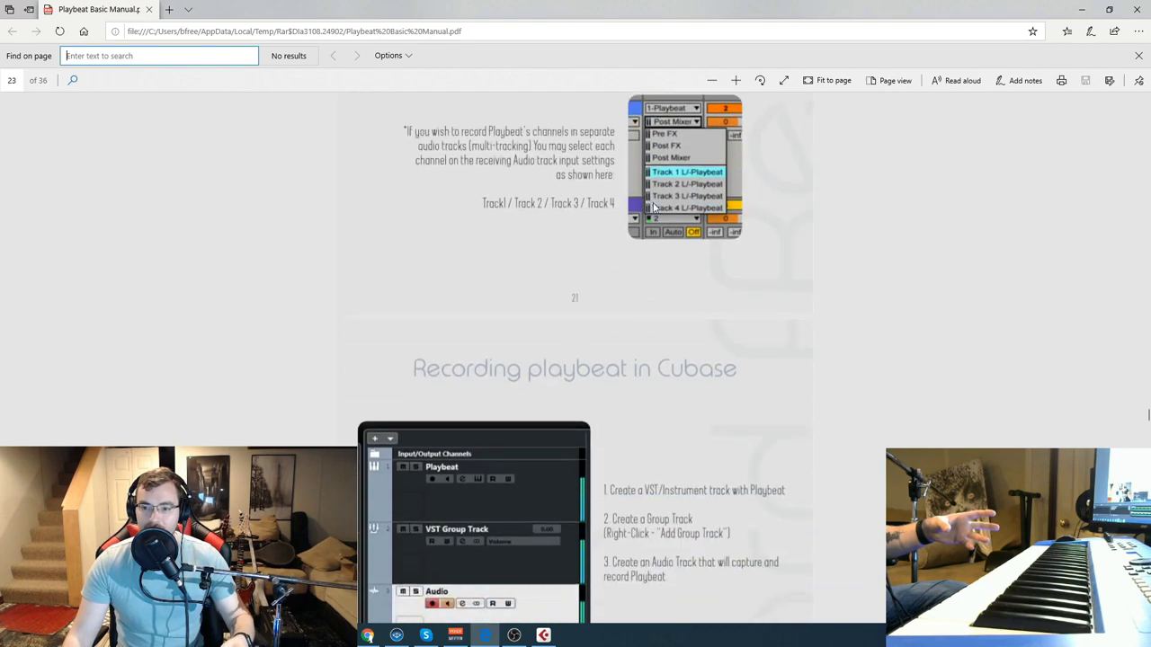
scroll(679, 307, down, 10)
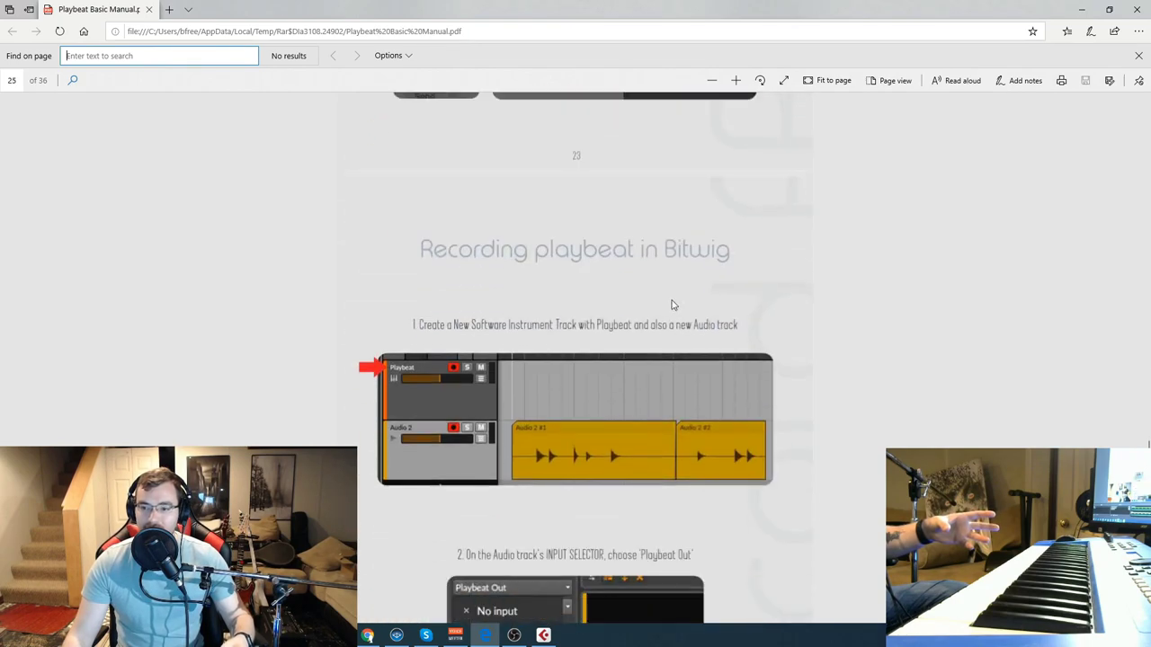
scroll(662, 304, down, 10)
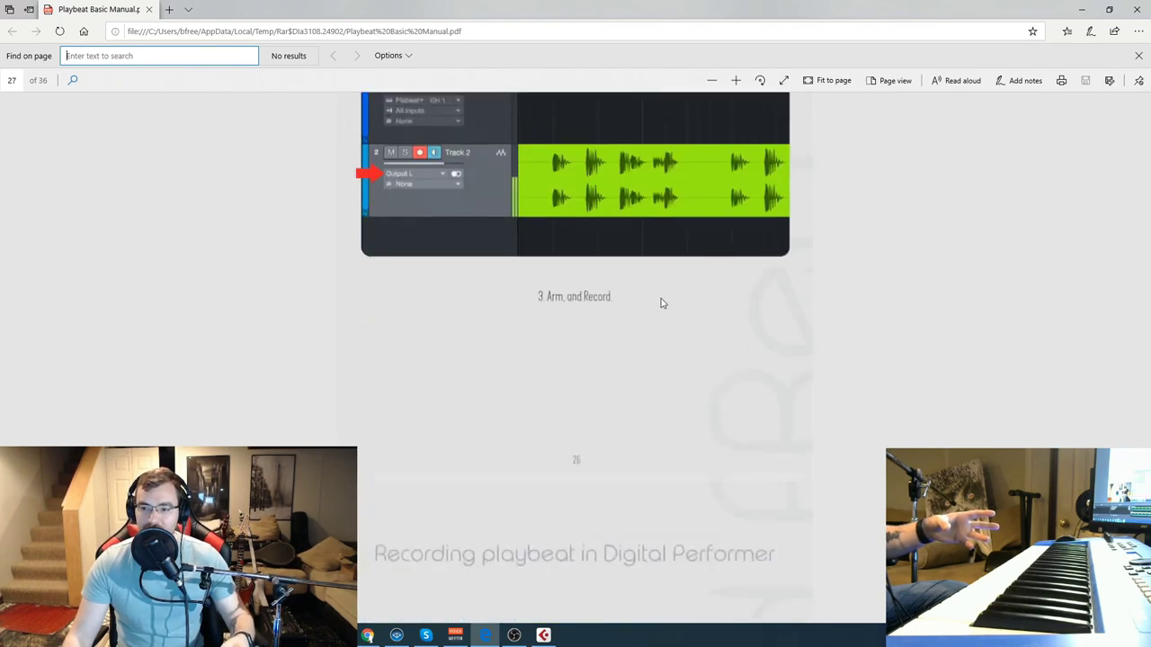
scroll(659, 304, down, 5)
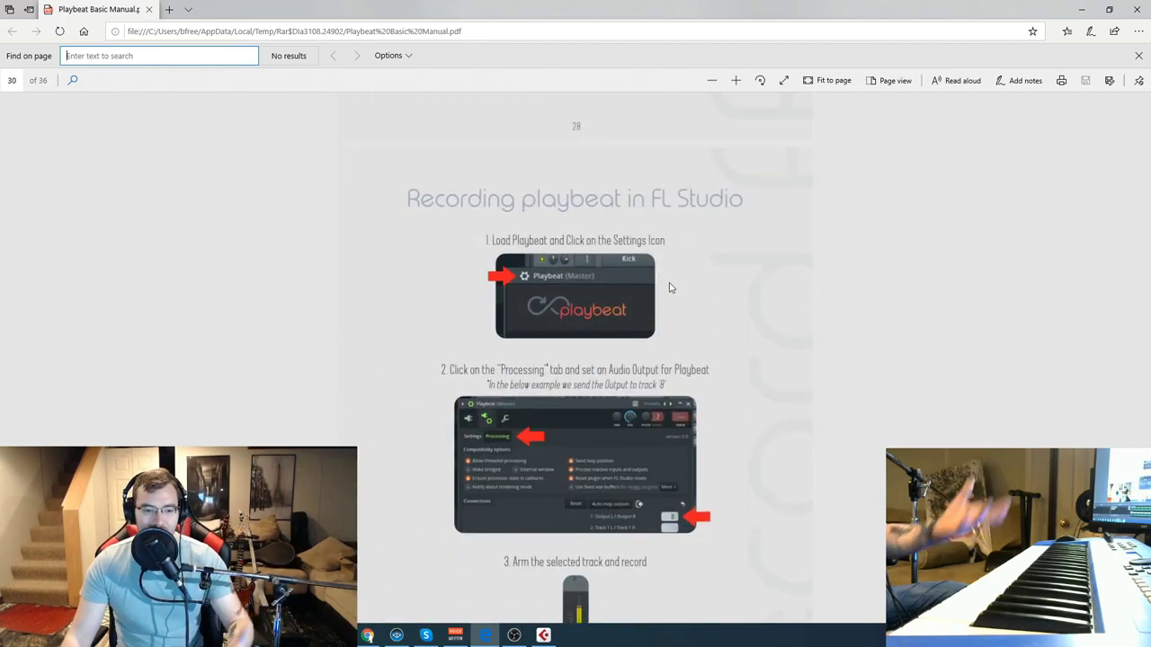
scroll(676, 285, down, 5)
scroll(676, 285, up, 20)
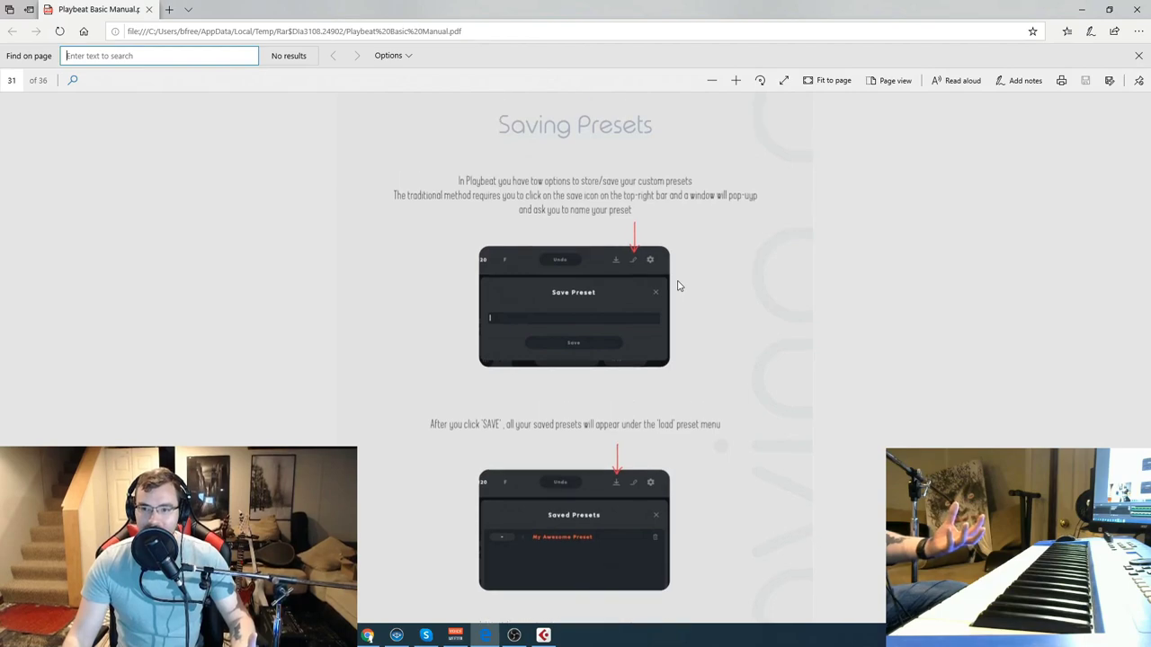
scroll(680, 338, up, 10)
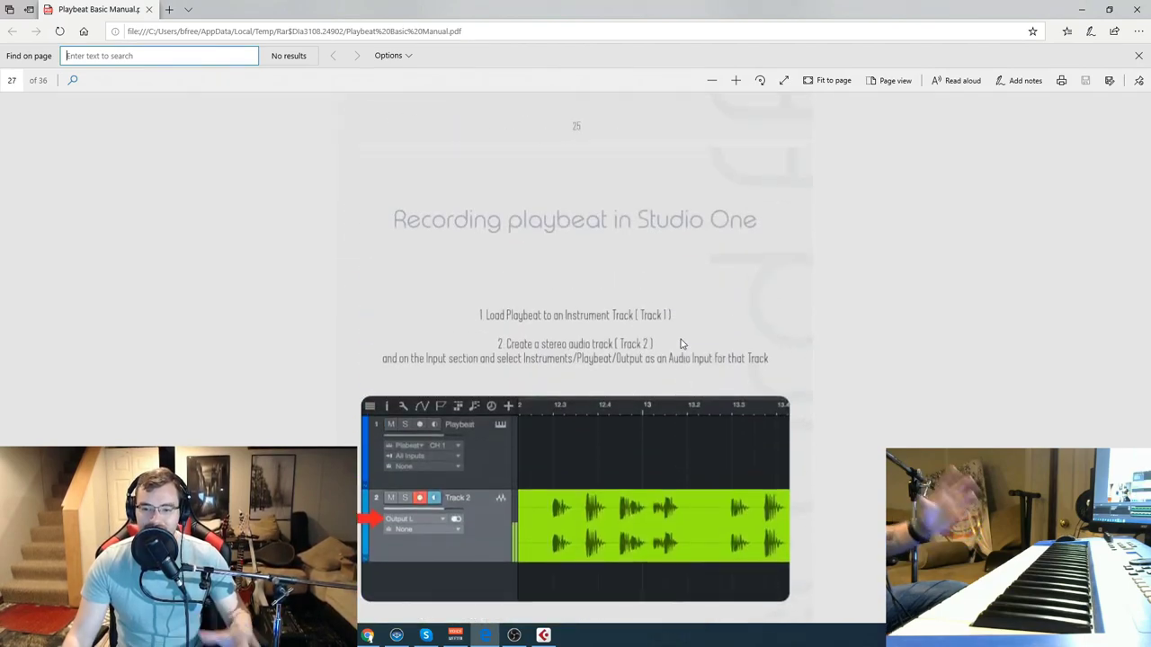
click(543, 635)
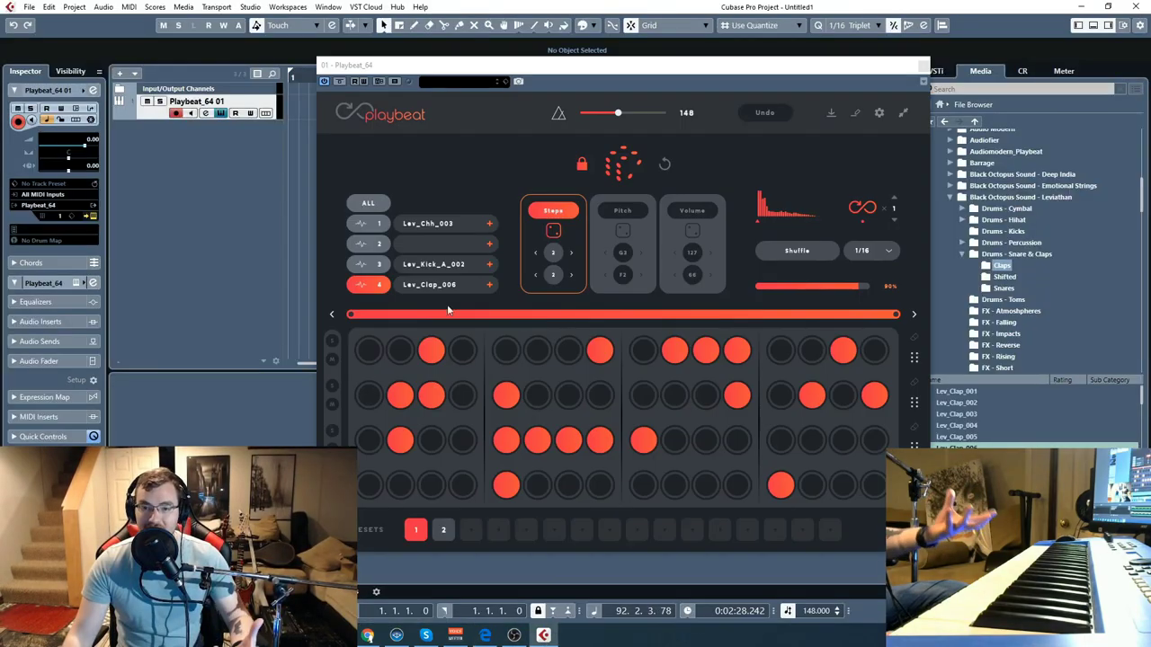
drag(563, 75, 543, 69)
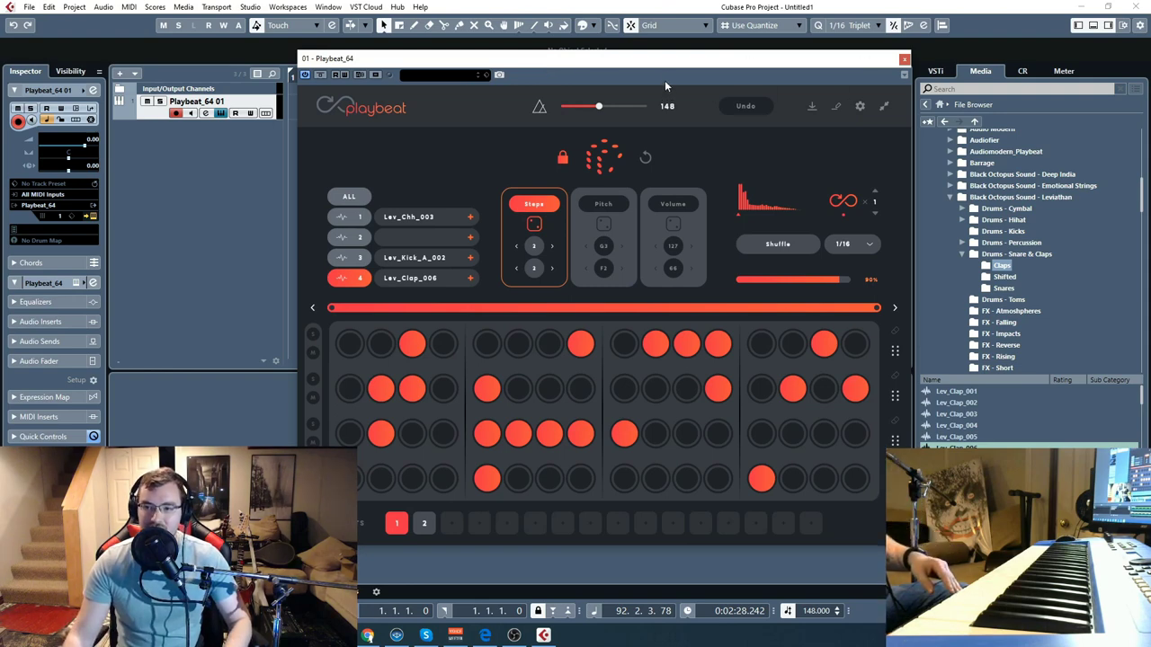
drag(663, 65, 650, 71)
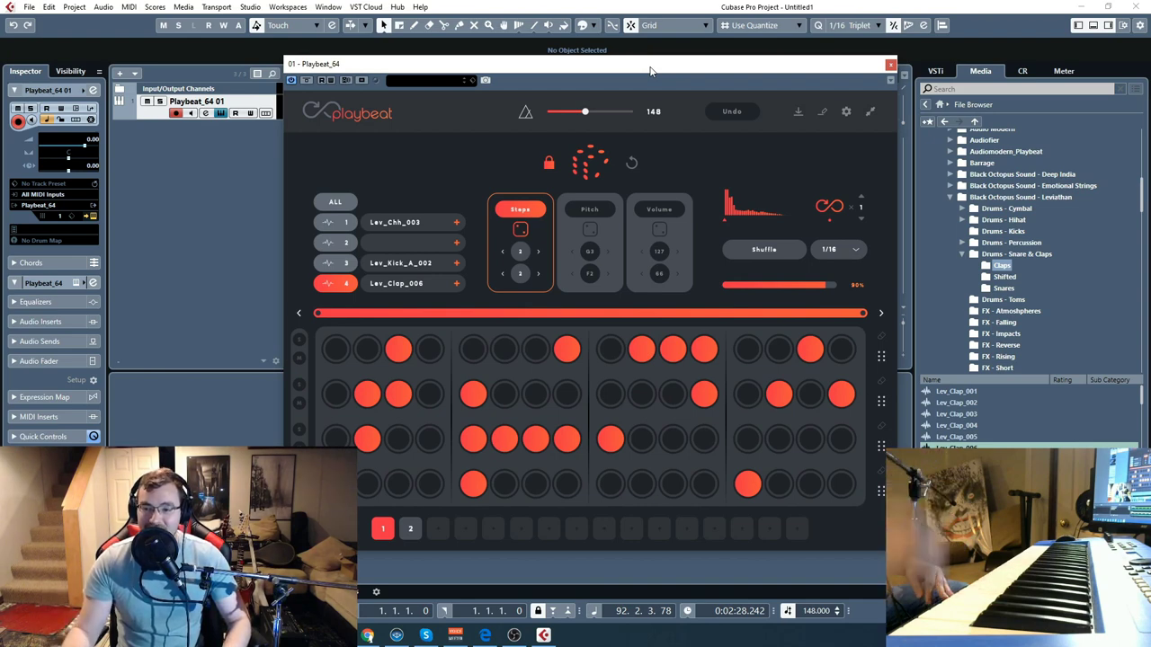
drag(650, 70, 654, 80)
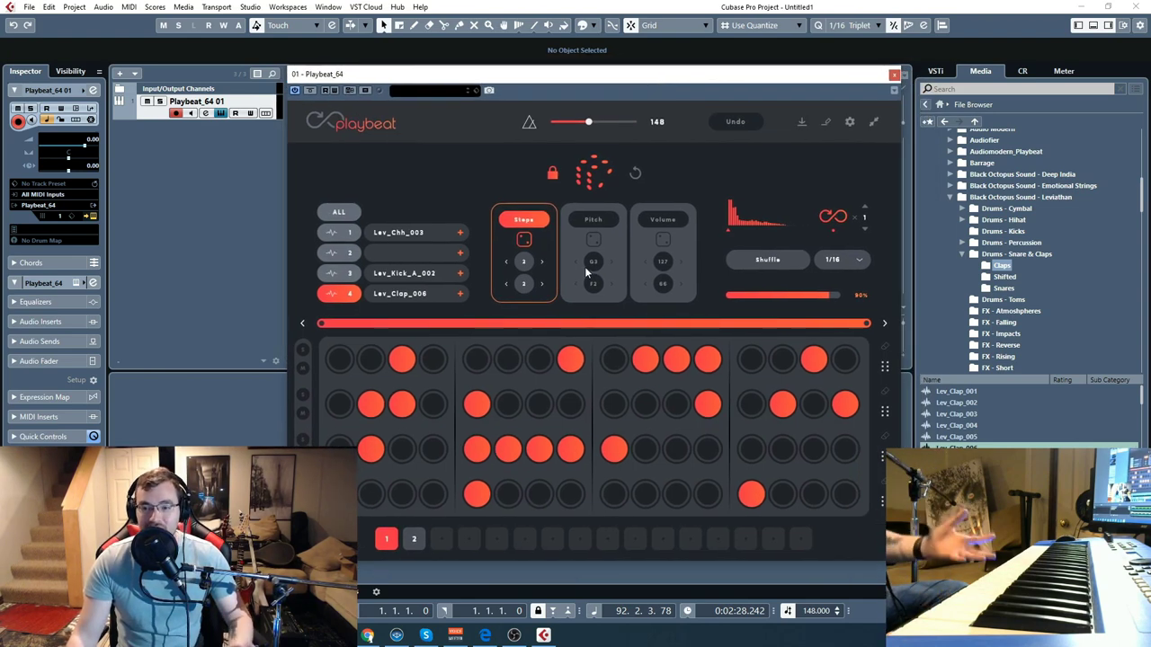